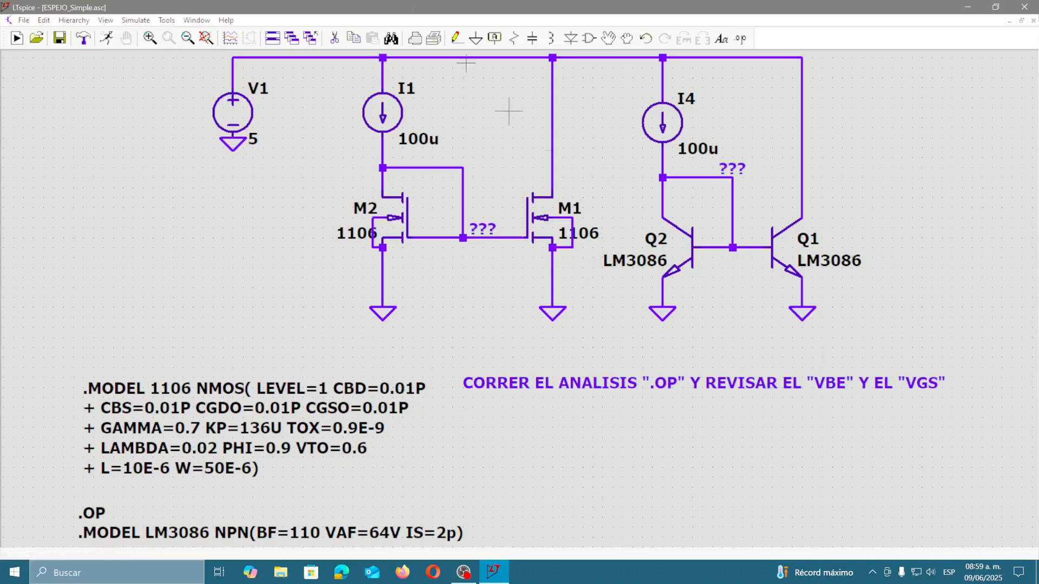
- Place one NPN bipolar transistor in the empty area below the analysis note
{"action": "left_click", "coordinate": [589, 39]}
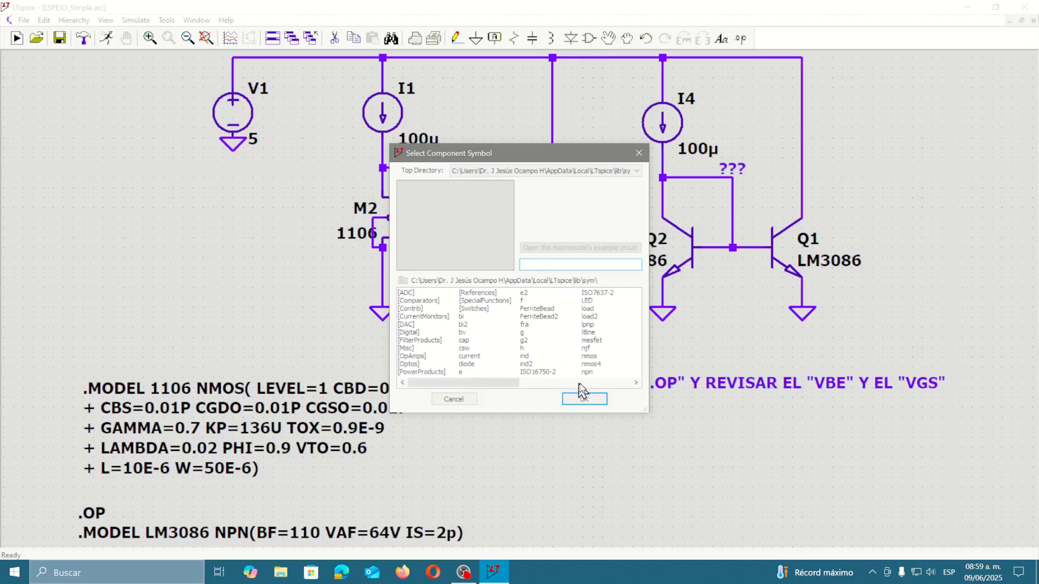
{"action": "type", "text": "npn"}
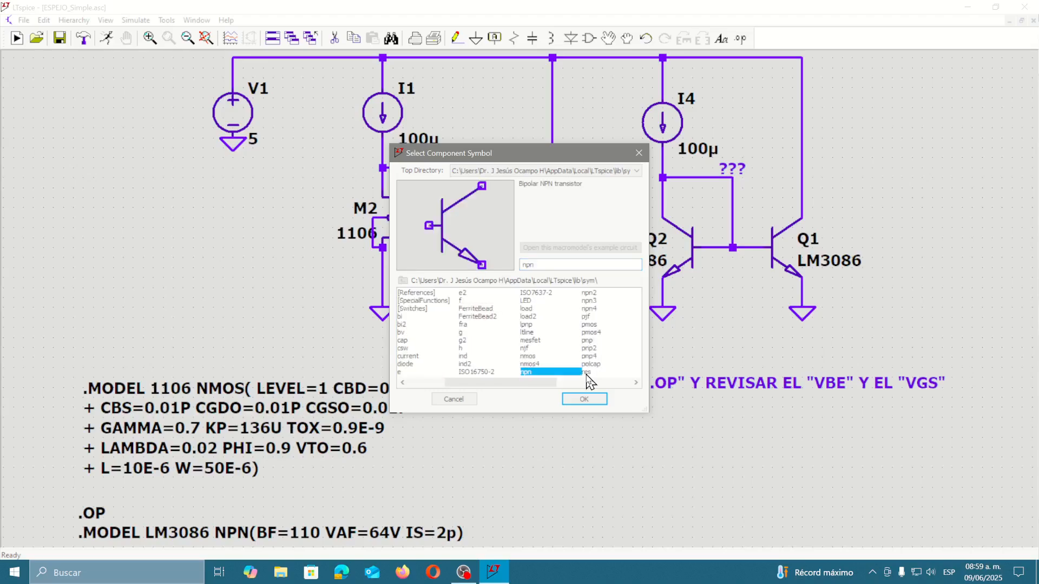
{"action": "left_click", "coordinate": [573, 402]}
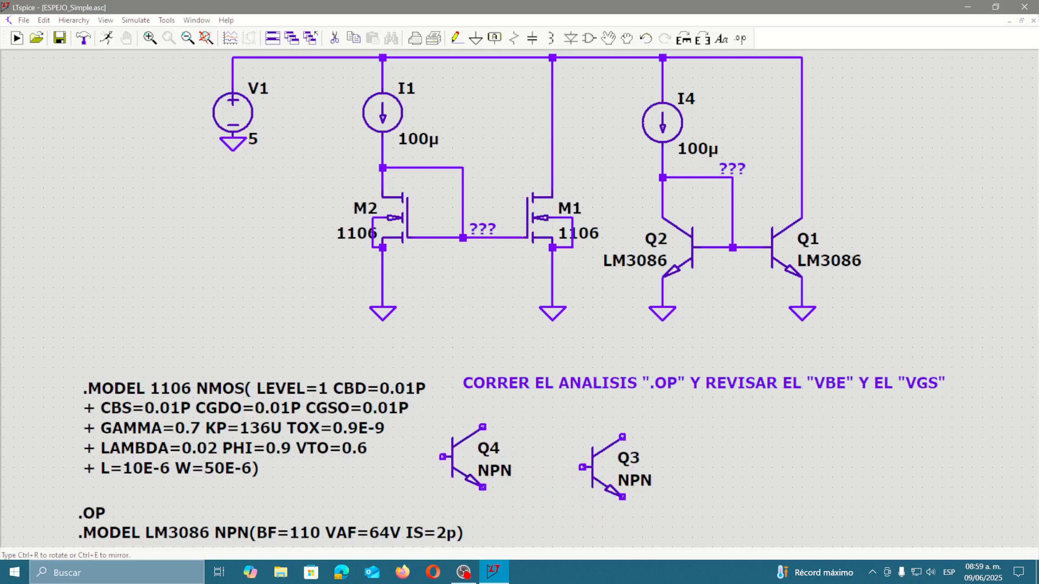
{"action": "key", "text": "Escape"}
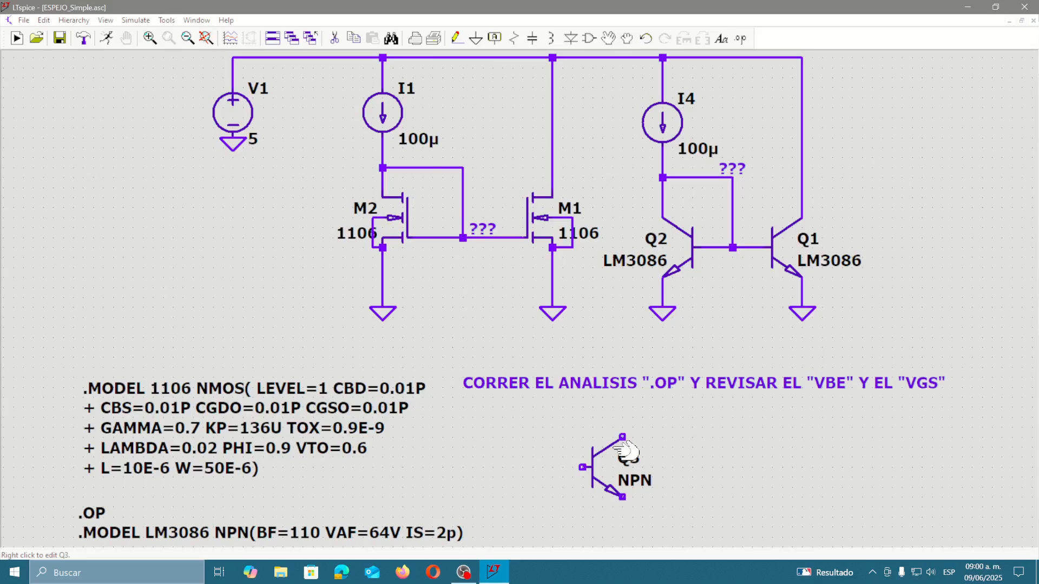
- Open the .MODEL LM3086 directive and examine its NPN parameters BF, VAF and IS
{"action": "right_click", "coordinate": [186, 528]}
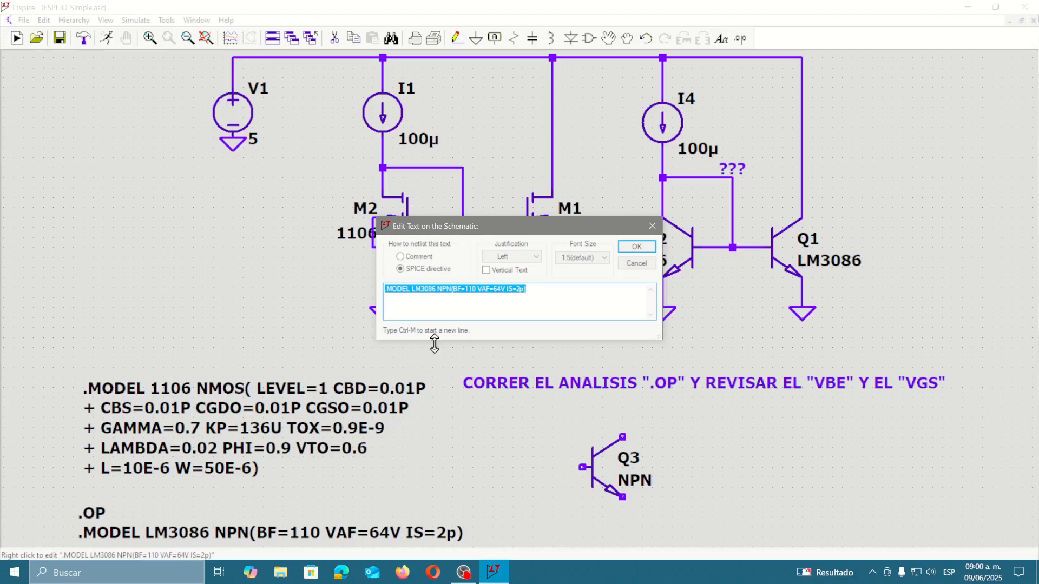
{"action": "left_click", "coordinate": [480, 309]}
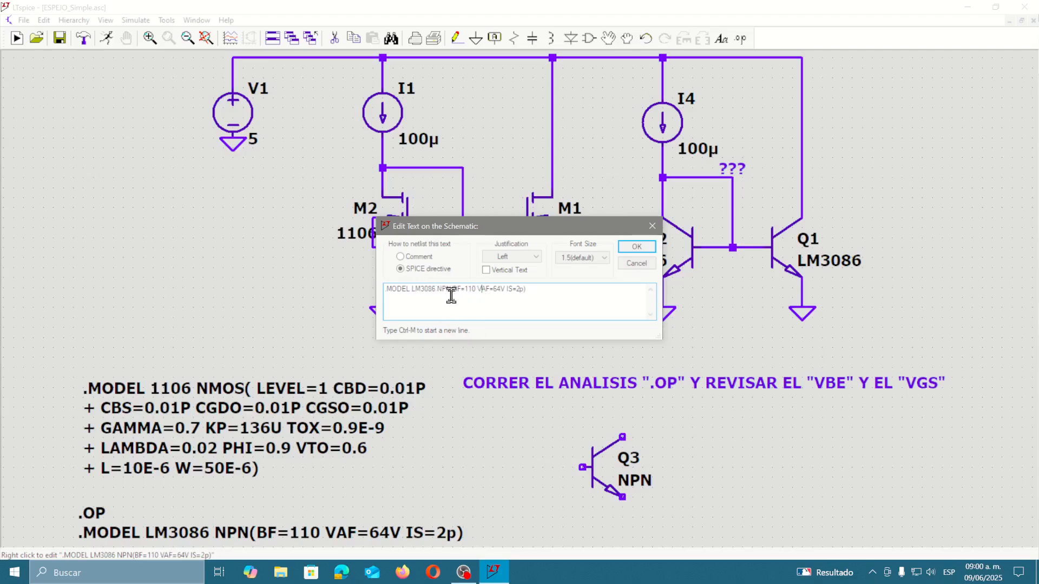
{"action": "left_click", "coordinate": [637, 266]}
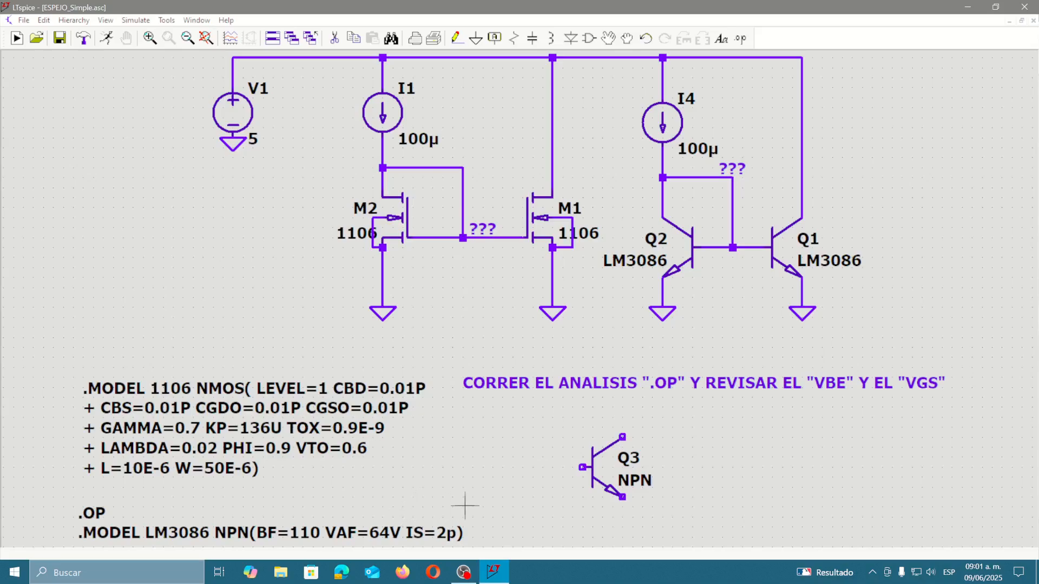
- Delete the loose NPN transistor and place a new NPN transistor below the analysis note
{"action": "left_click", "coordinate": [334, 39]}
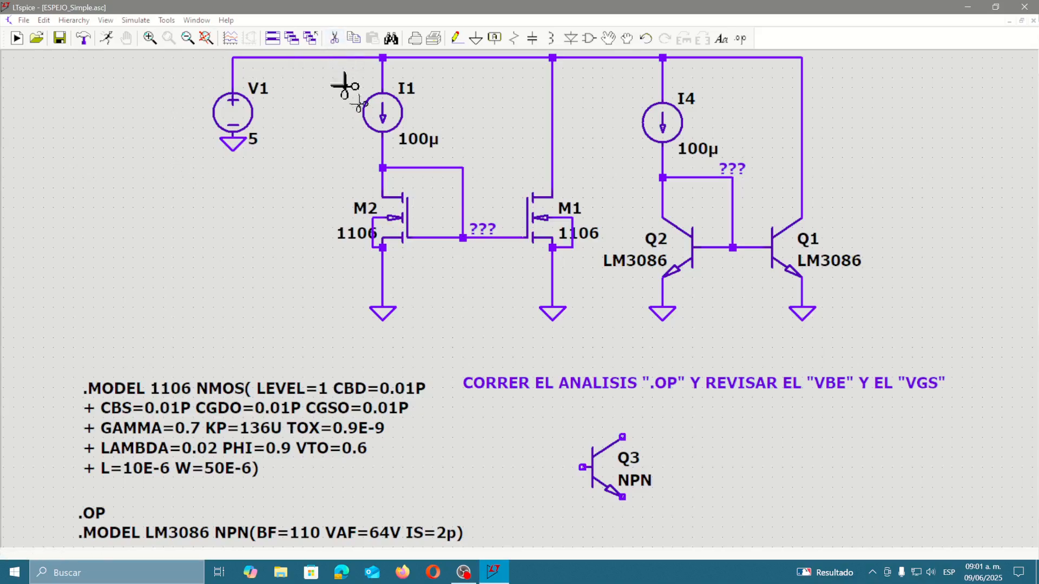
{"action": "left_click", "coordinate": [597, 457]}
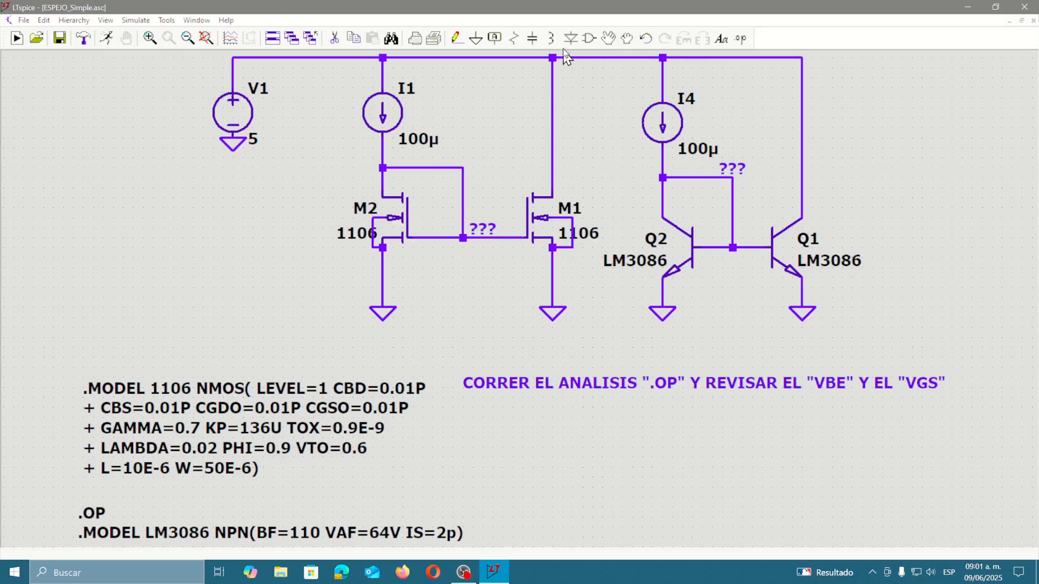
{"action": "left_click", "coordinate": [589, 39]}
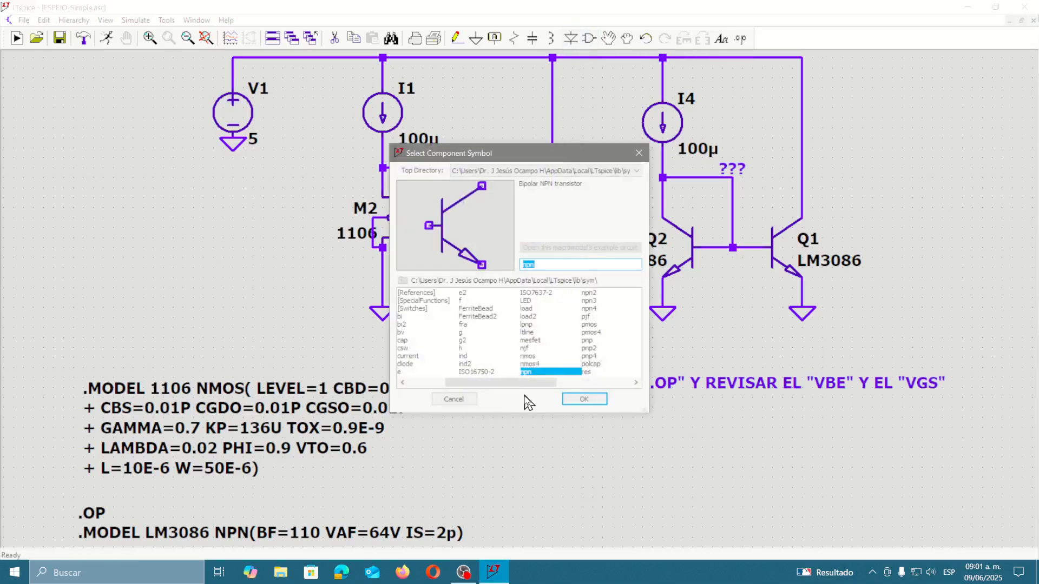
{"action": "left_click", "coordinate": [584, 400]}
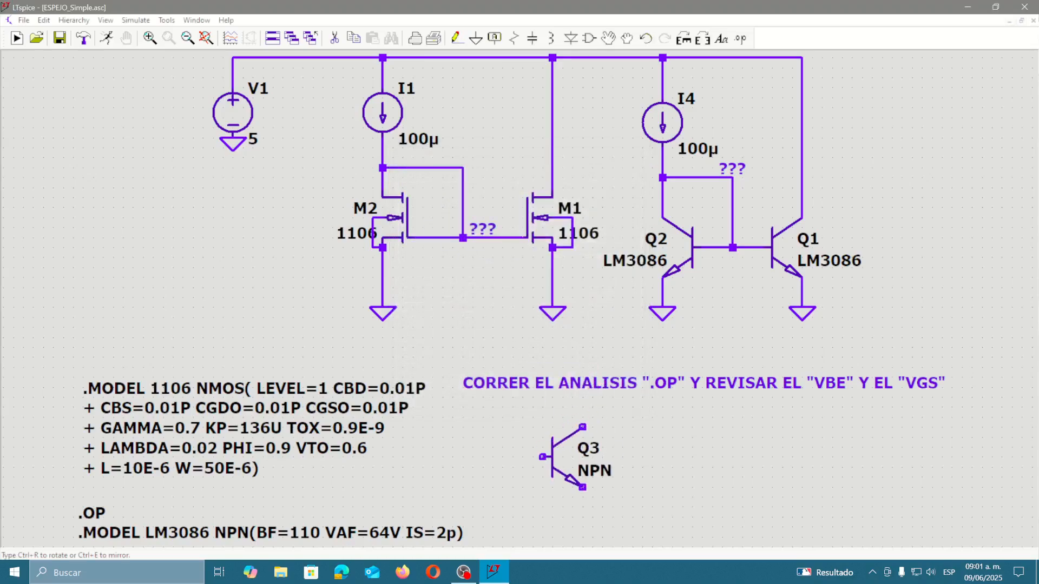
{"action": "left_click", "coordinate": [563, 450]}
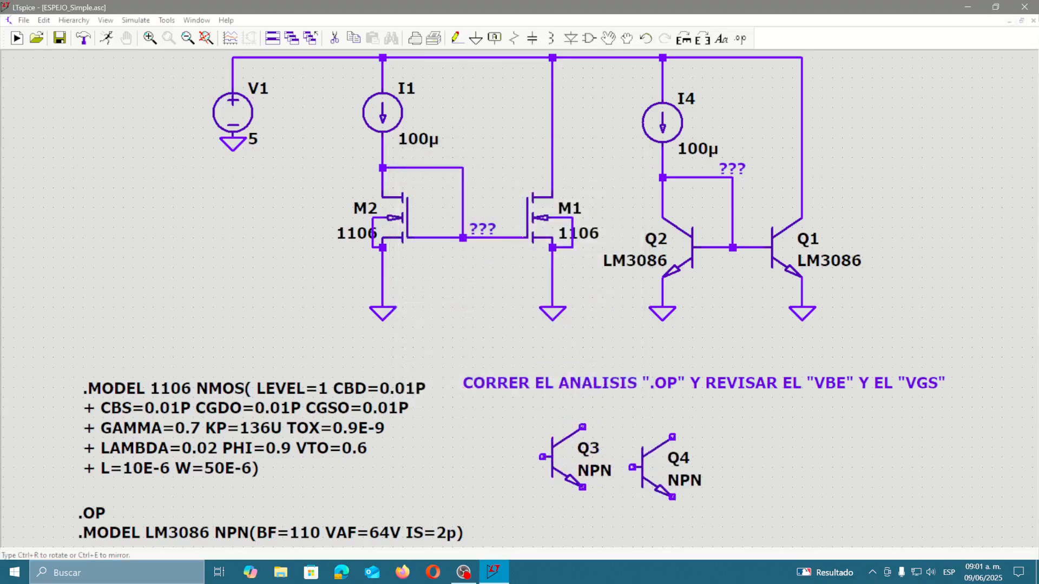
{"action": "key", "text": "Escape"}
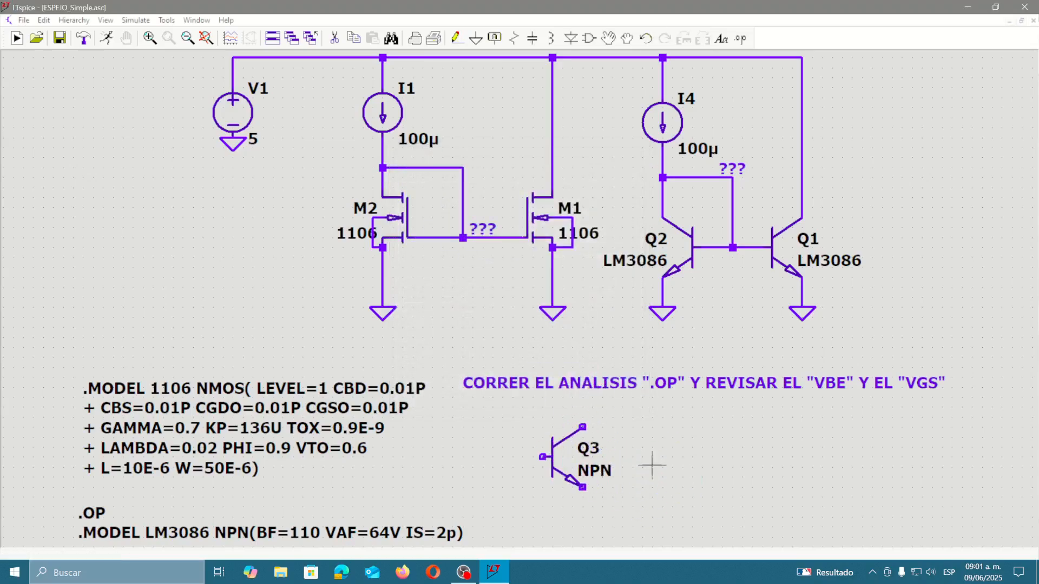
- Set the value of the unconnected NPN transistor to LM3086
{"action": "right_click", "coordinate": [598, 467]}
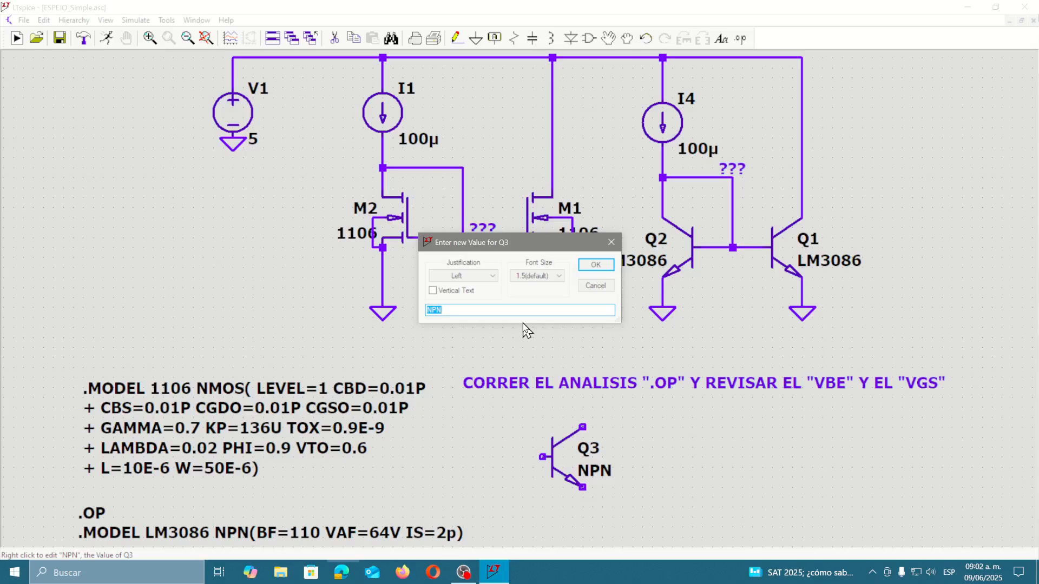
{"action": "type", "text": "LM3086"}
{"action": "key", "text": "Return"}
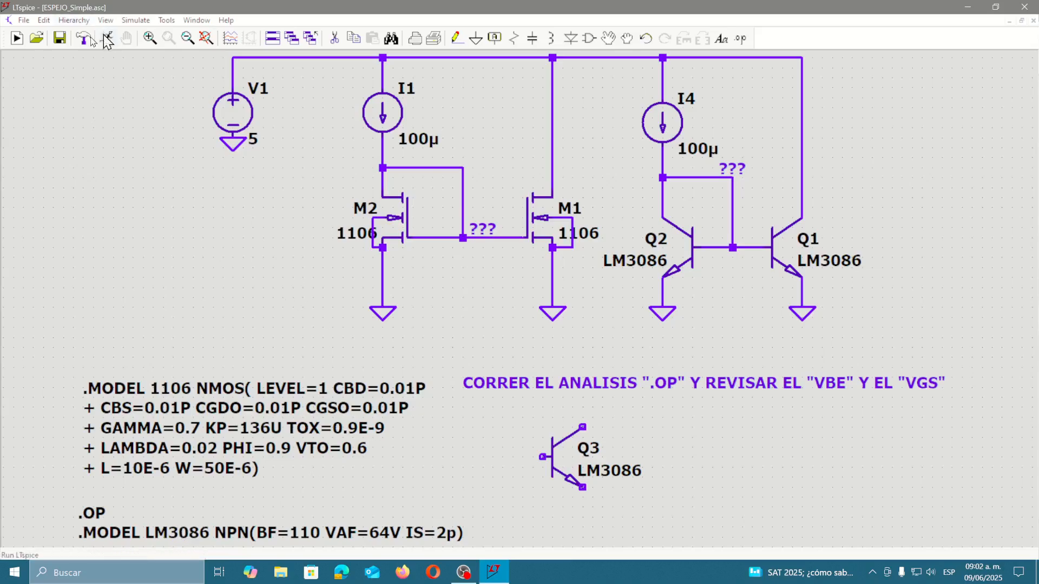
- Delete the unconnected LM3086 transistor below the analysis note
{"action": "left_click", "coordinate": [336, 38]}
{"action": "left_click", "coordinate": [567, 454]}
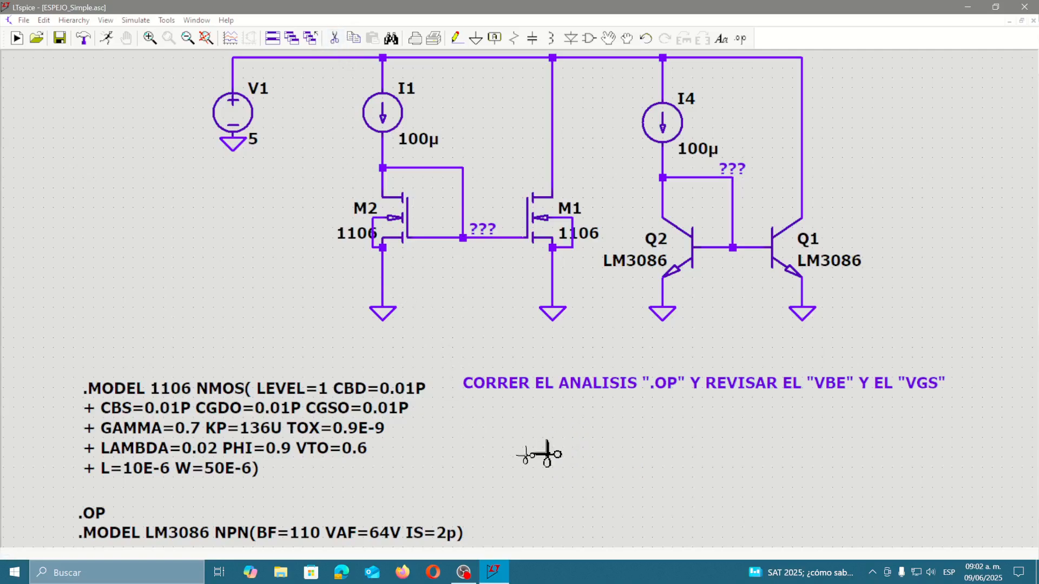
{"action": "key", "text": "Escape"}
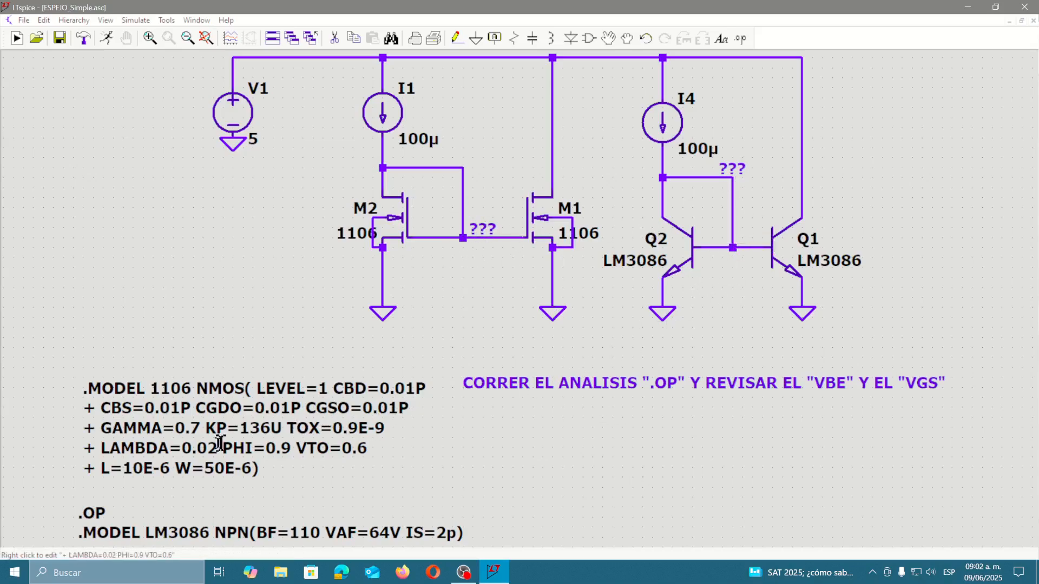
- Examine the existing .OP directive and the DC operating point option in the simulation command settings
{"action": "right_click", "coordinate": [96, 513]}
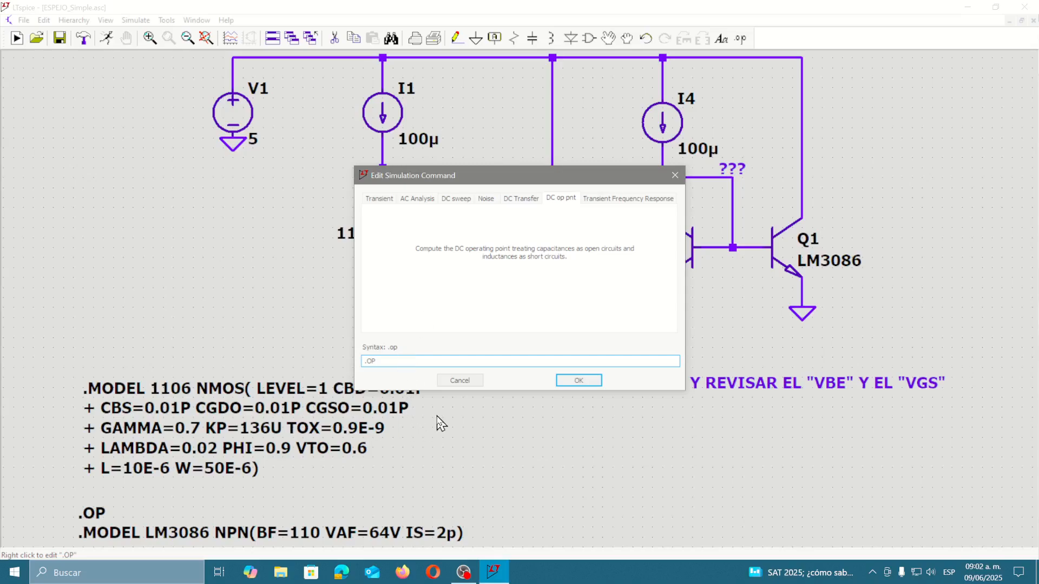
{"action": "left_click", "coordinate": [674, 175]}
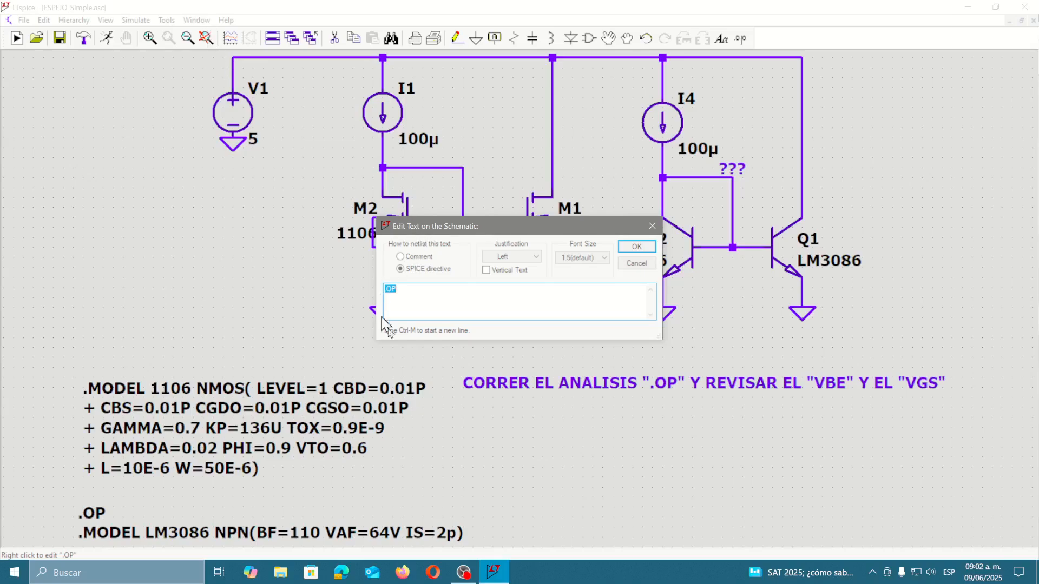
{"action": "left_click", "coordinate": [637, 263]}
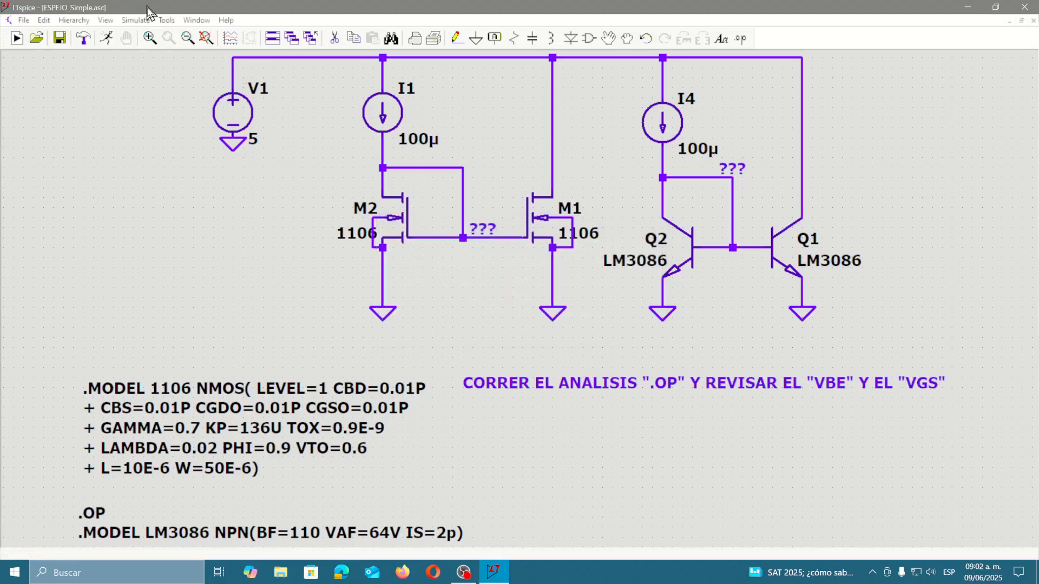
{"action": "left_click", "coordinate": [135, 21]}
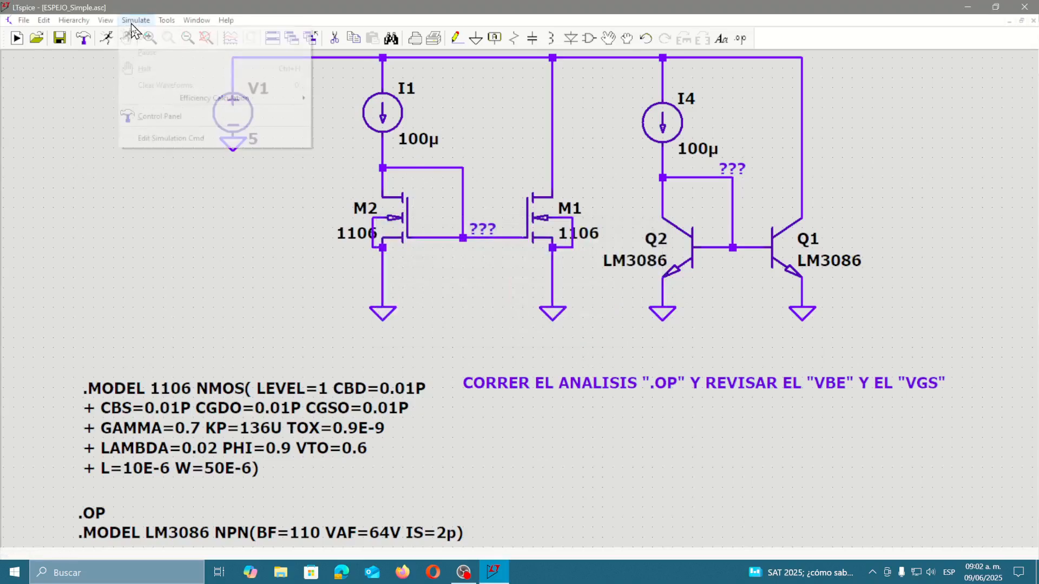
{"action": "left_click", "coordinate": [143, 142]}
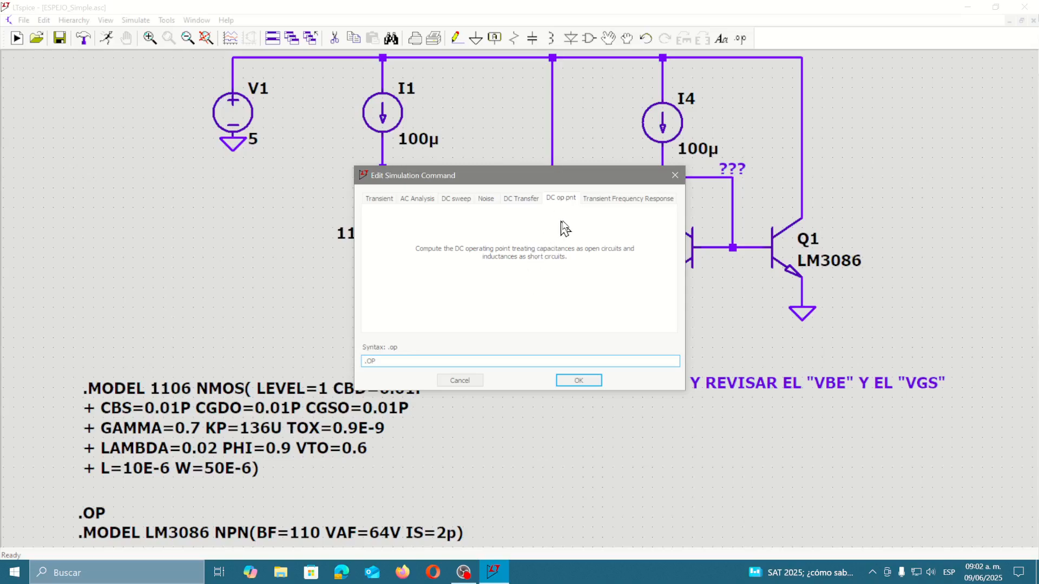
{"action": "left_click", "coordinate": [675, 175]}
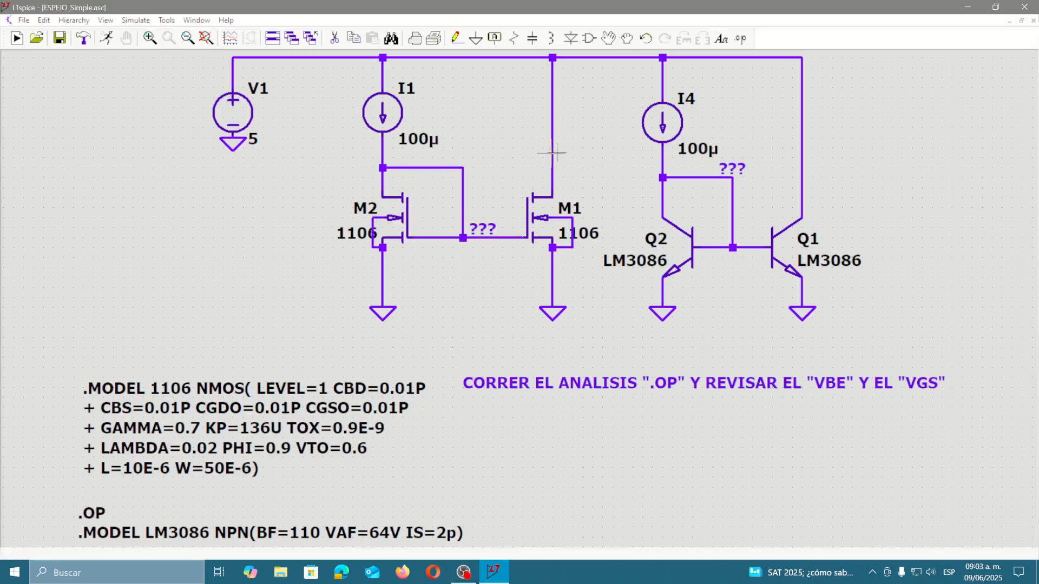
{"action": "left_click", "coordinate": [741, 38]}
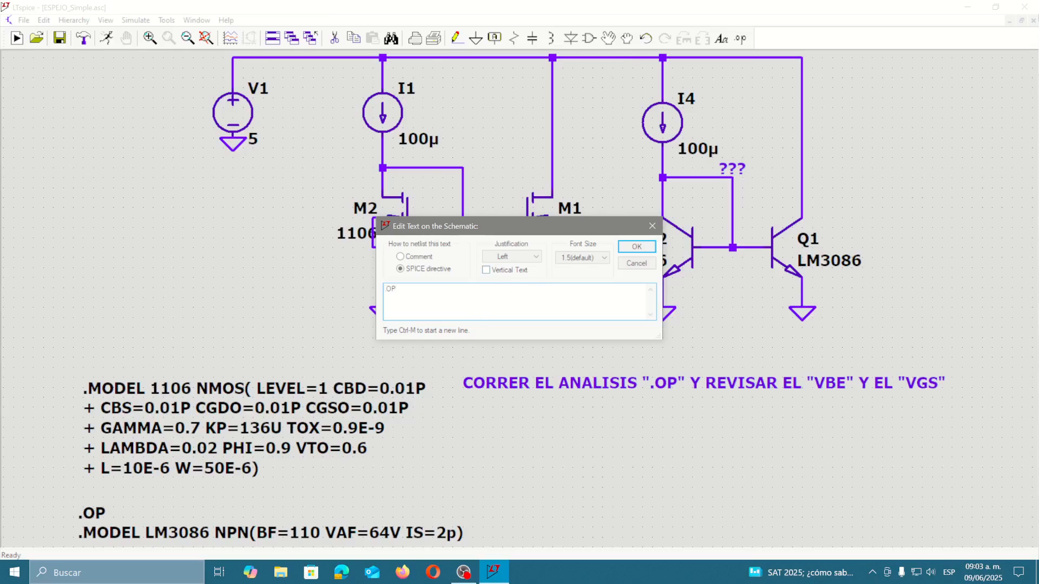
{"action": "left_click", "coordinate": [636, 247]}
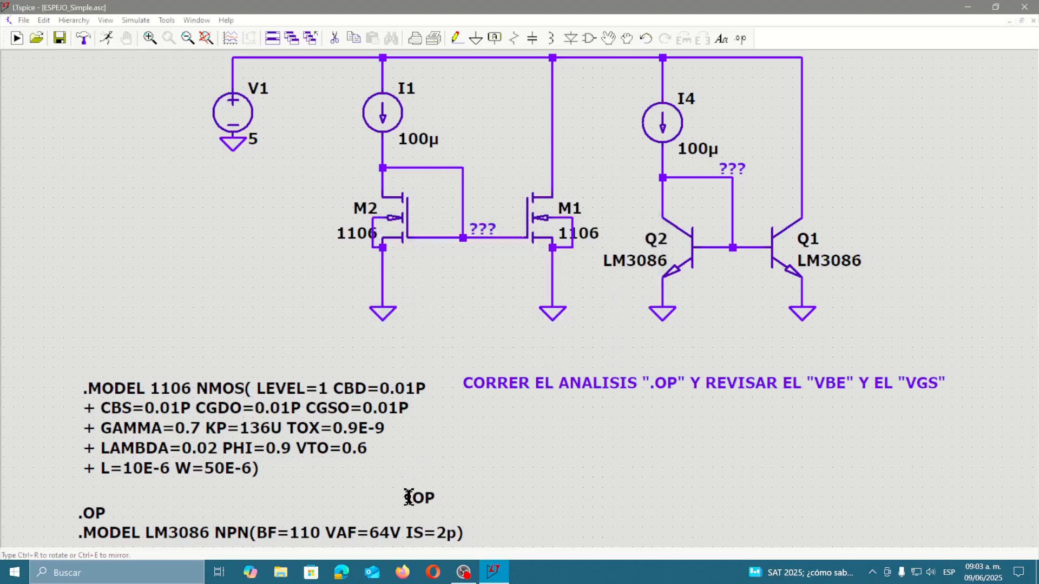
{"action": "key", "text": "Escape"}
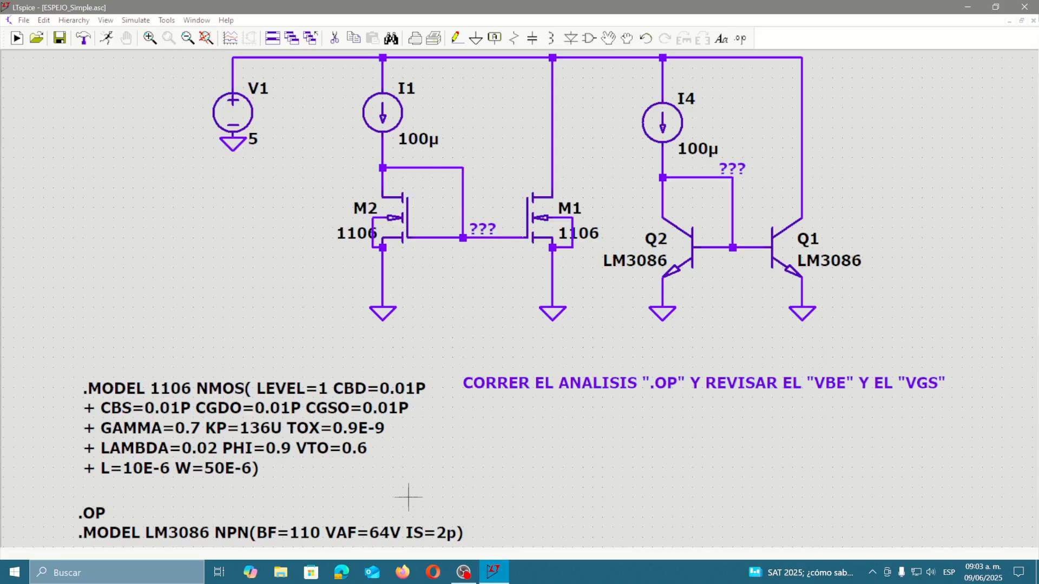
- Run the operating point simulation, review the node voltages and device currents, and close the results window
{"action": "left_click", "coordinate": [108, 39]}
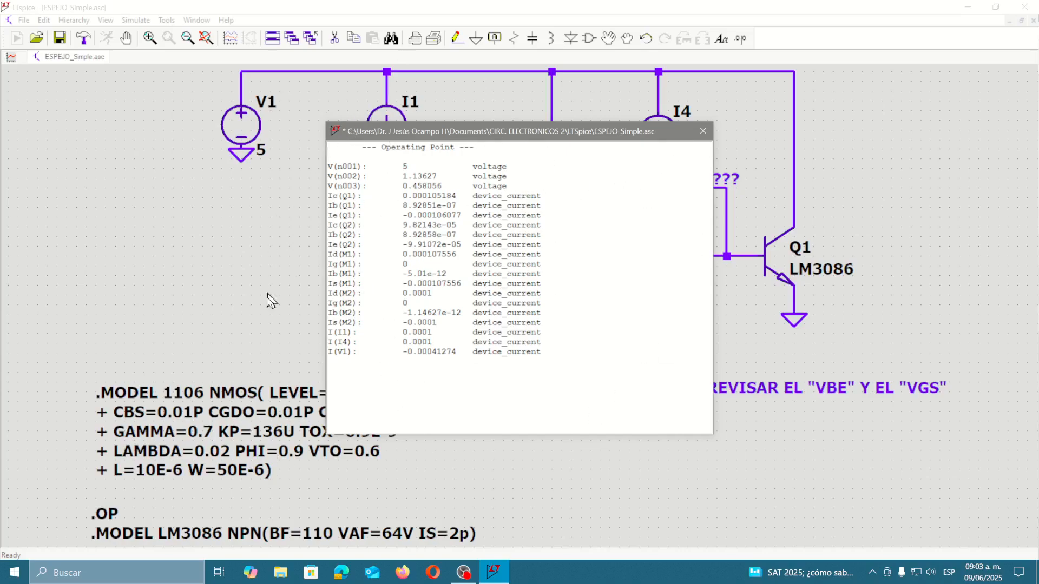
{"action": "left_click", "coordinate": [703, 131]}
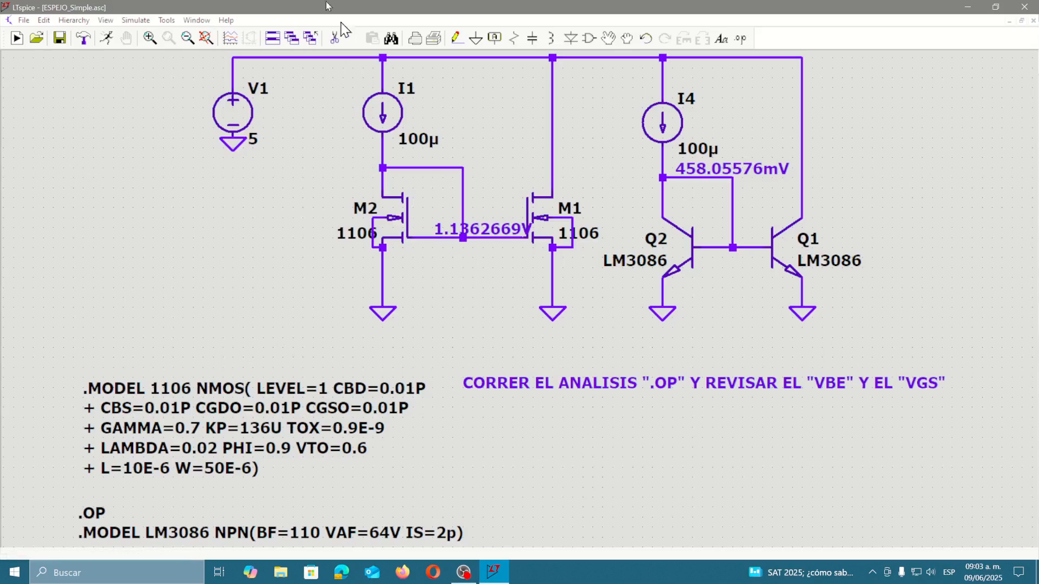
- Delete the operating point voltage labels at the Q1-Q2 base net and the M1-M2 gate net
{"action": "left_click", "coordinate": [334, 38]}
{"action": "left_click", "coordinate": [750, 171]}
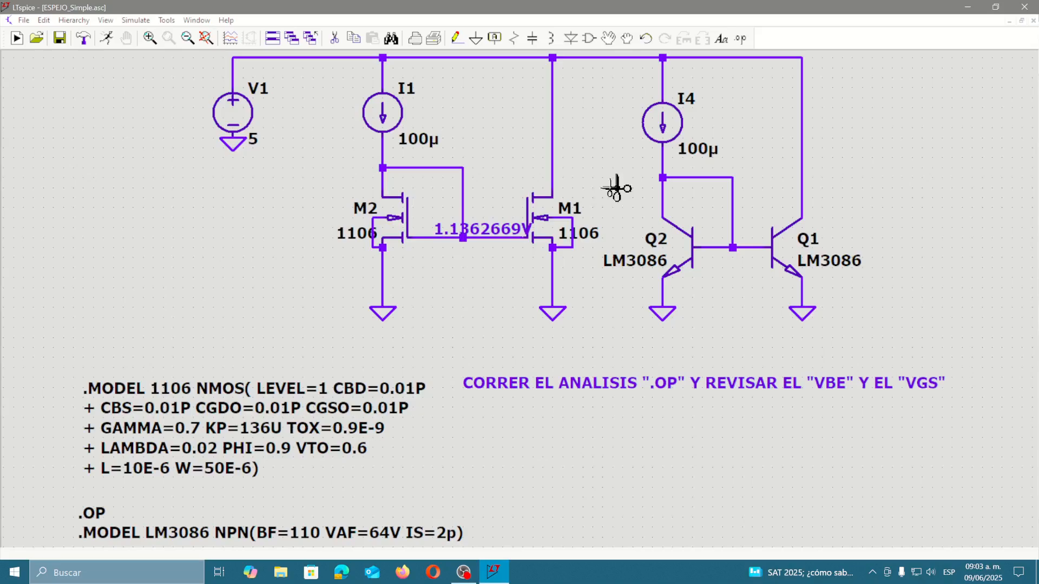
{"action": "left_click", "coordinate": [490, 228]}
{"action": "key", "text": "Escape"}
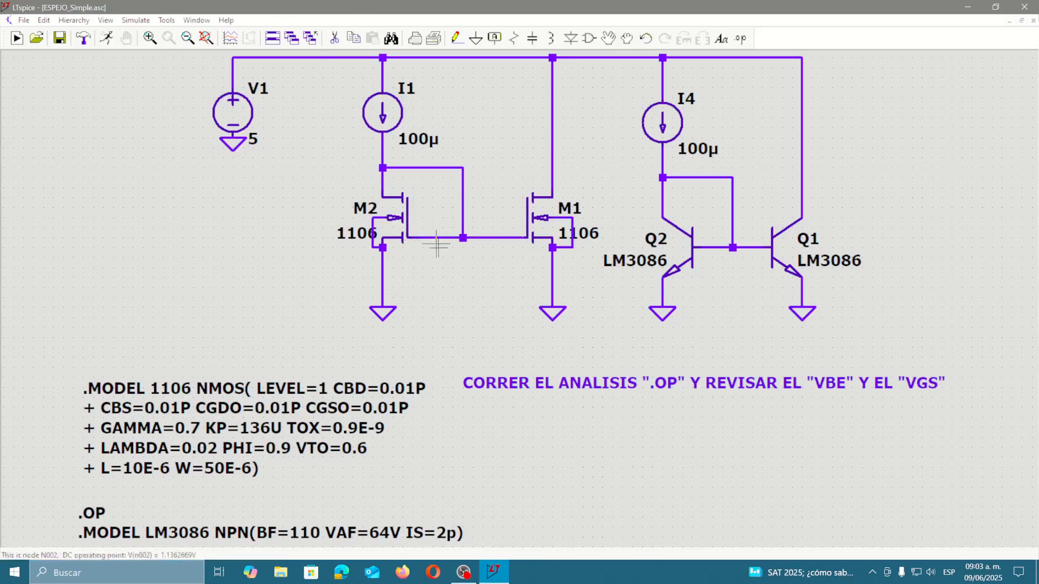
- Place .op data labels on the gate net of M1 and M2 and on the base net of Q1 and Q2
{"action": "mouse_move", "coordinate": [457, 169]}
{"action": "right_click", "coordinate": [463, 167]}
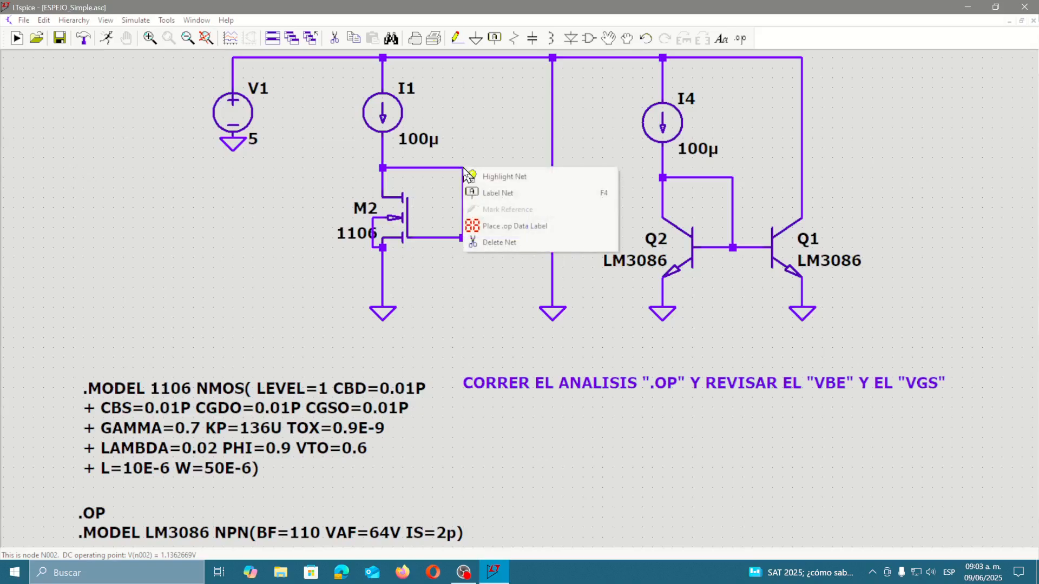
{"action": "left_click", "coordinate": [474, 230]}
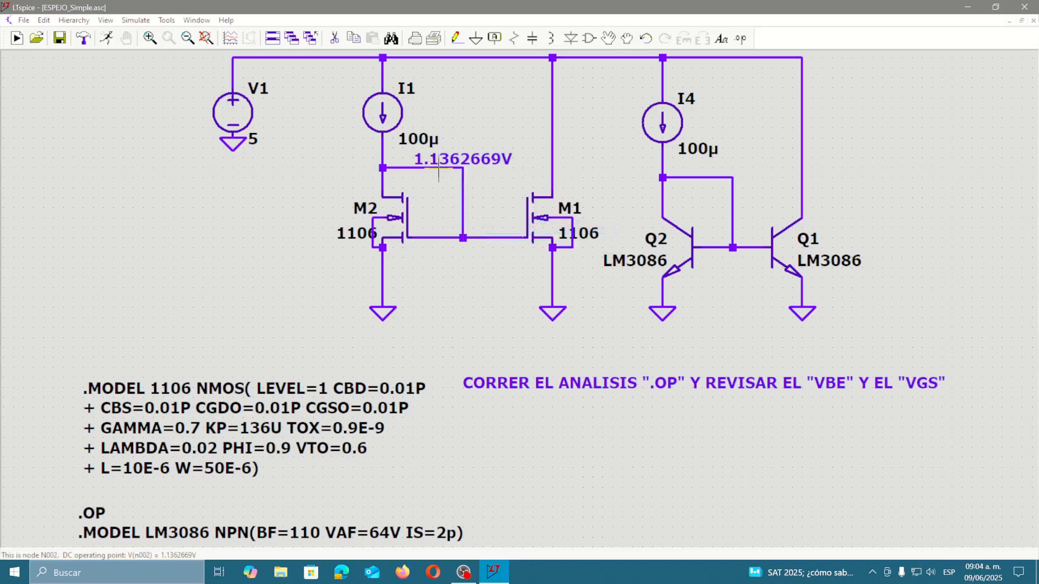
{"action": "right_click", "coordinate": [733, 177]}
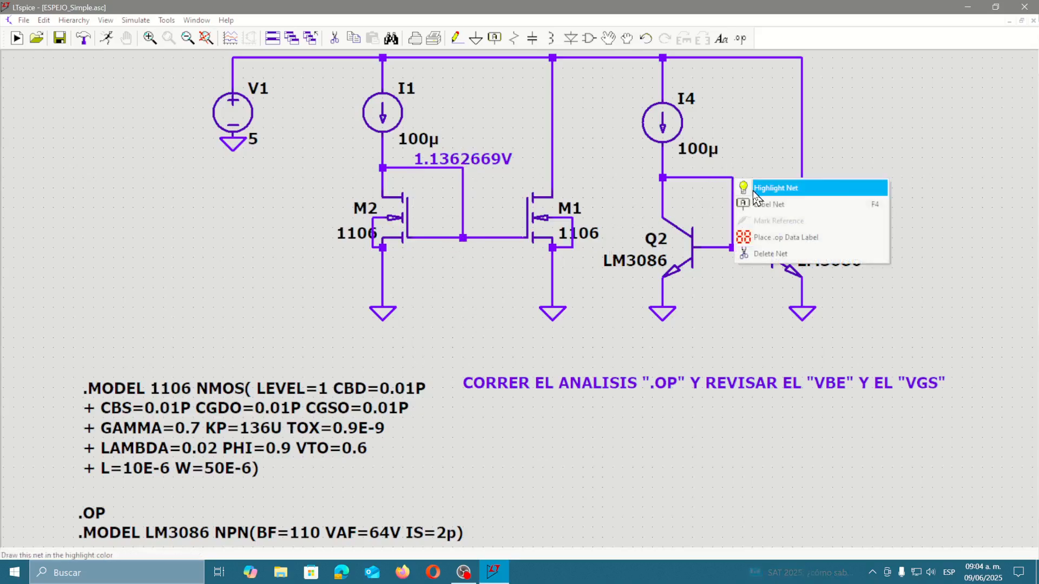
{"action": "left_click", "coordinate": [767, 240]}
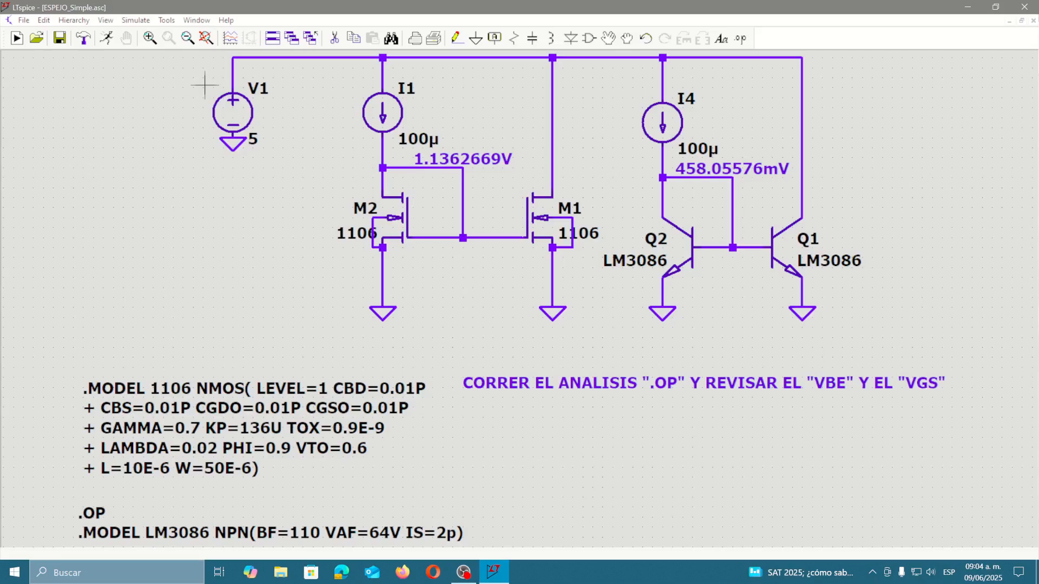
- Cut the shared supply wire between I1 and M1's drain, between M1 and I4, and between I4 and Q1's collector
{"action": "left_click", "coordinate": [334, 39]}
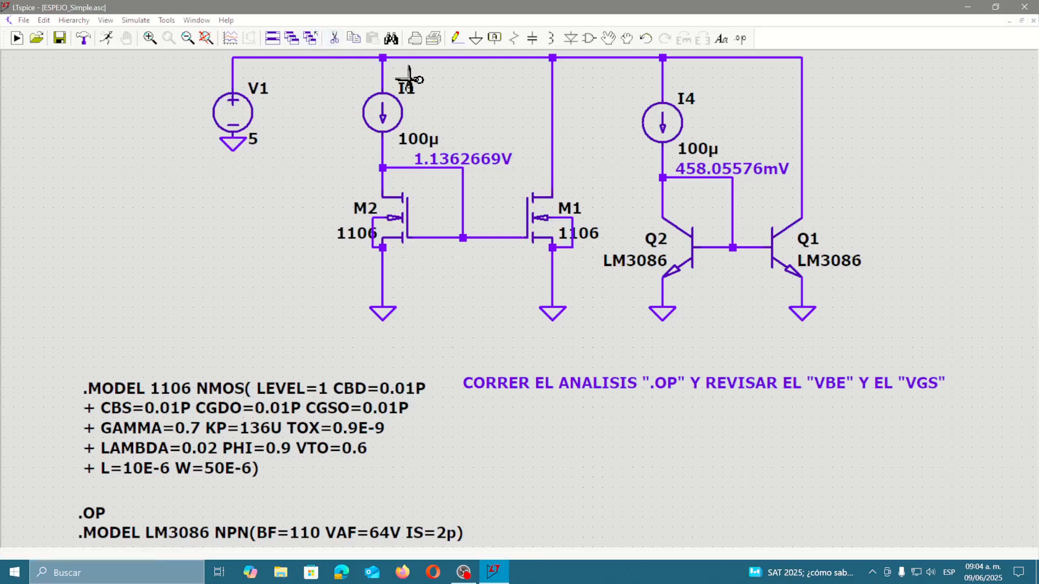
{"action": "left_click", "coordinate": [442, 63]}
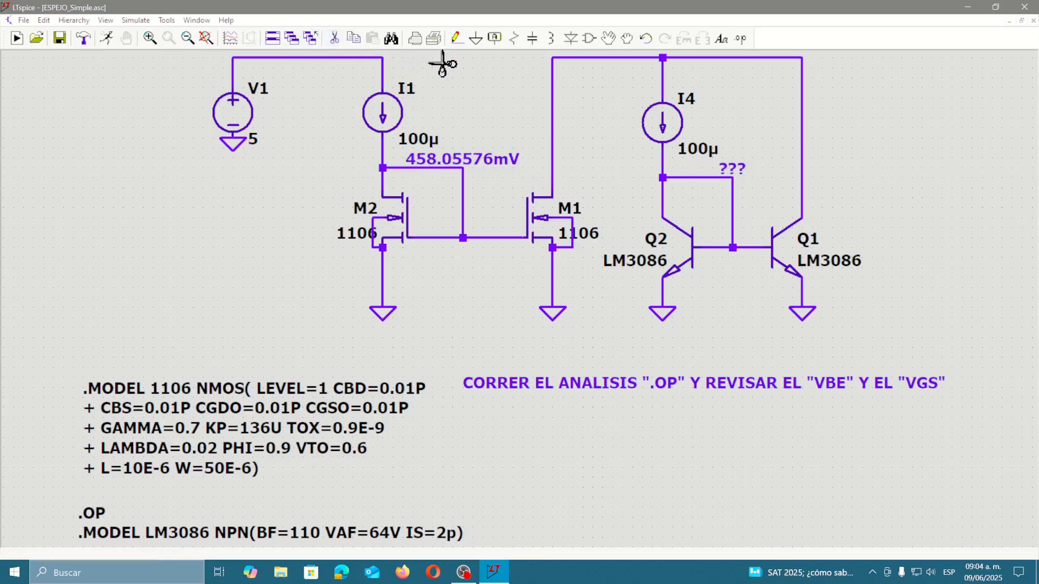
{"action": "left_click", "coordinate": [742, 58]}
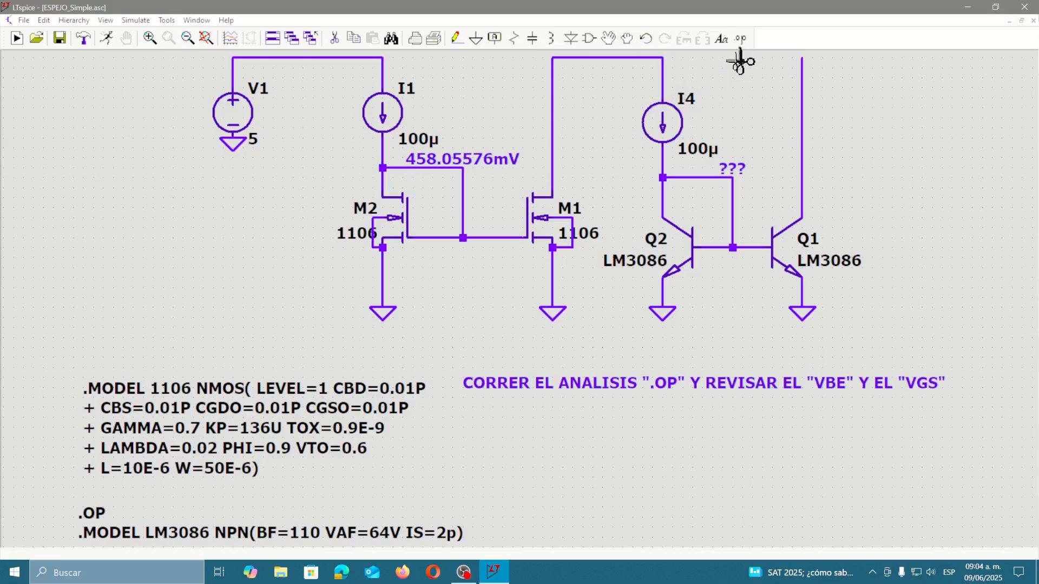
{"action": "left_click", "coordinate": [621, 58]}
- Label the wire joining V1 and I1 as net VDD, and add a rotated VDD label to the wire above I4
{"action": "left_click", "coordinate": [496, 40]}
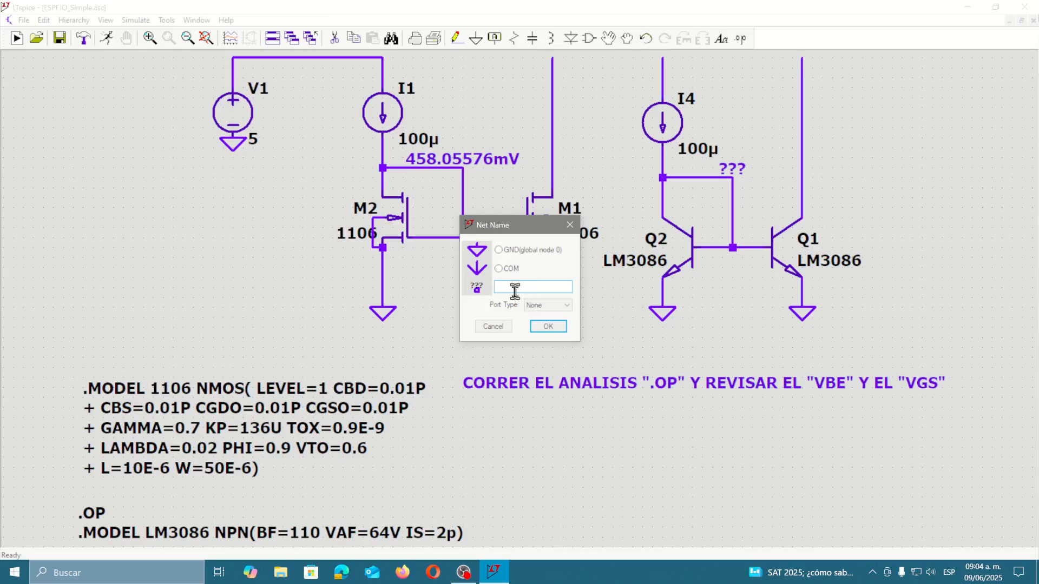
{"action": "type", "text": "VDD"}
{"action": "left_click", "coordinate": [548, 326]}
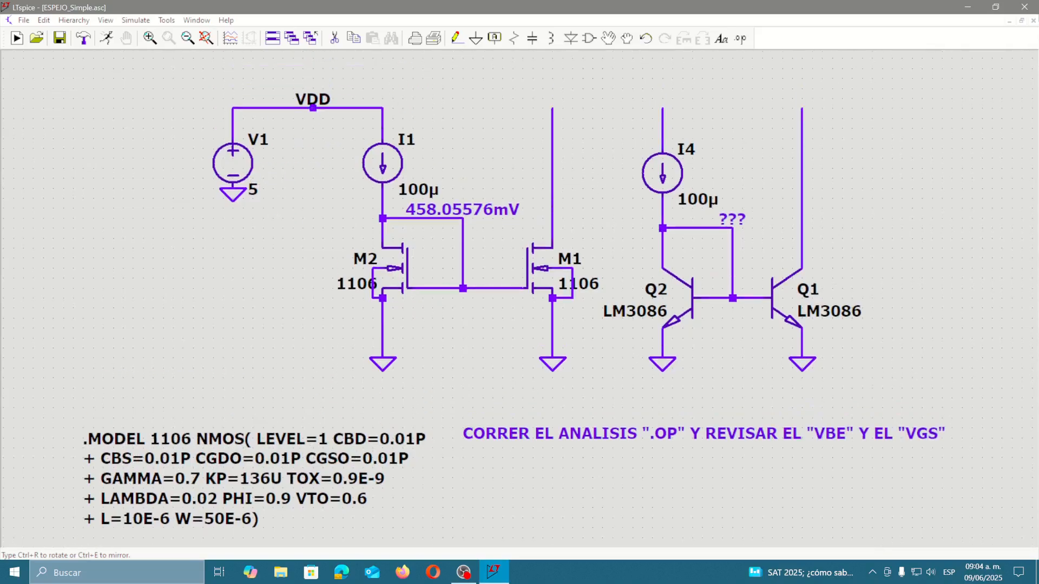
{"action": "left_click", "coordinate": [312, 108]}
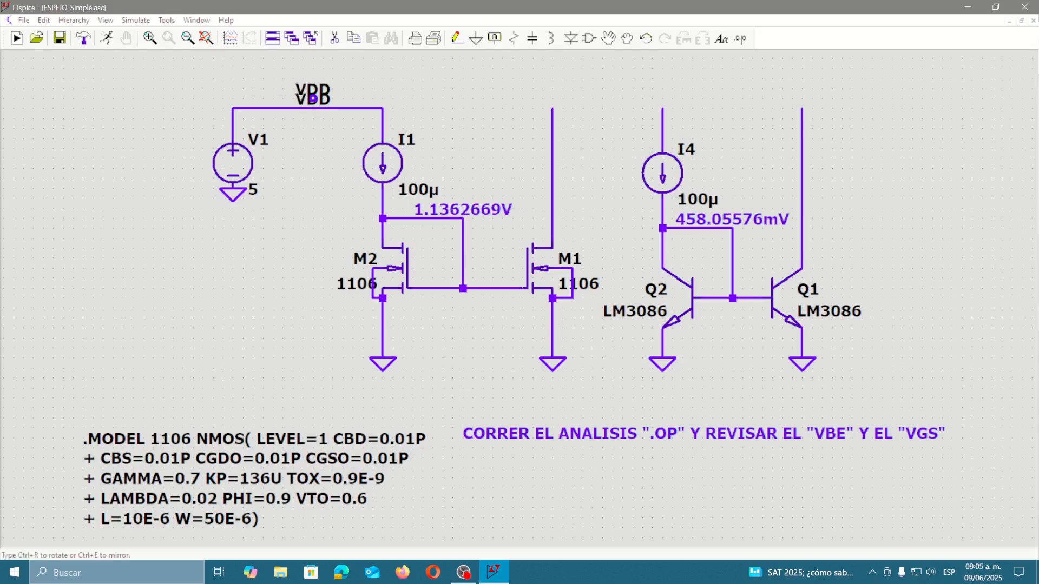
{"action": "key", "text": "ctrl+r"}
{"action": "left_click", "coordinate": [662, 129]}
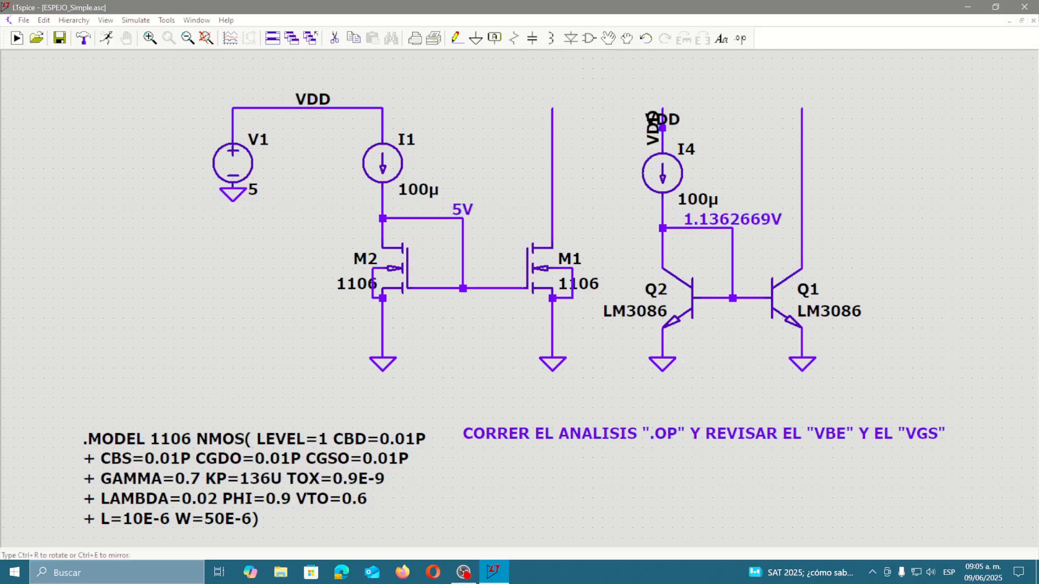
{"action": "key", "text": "Escape"}
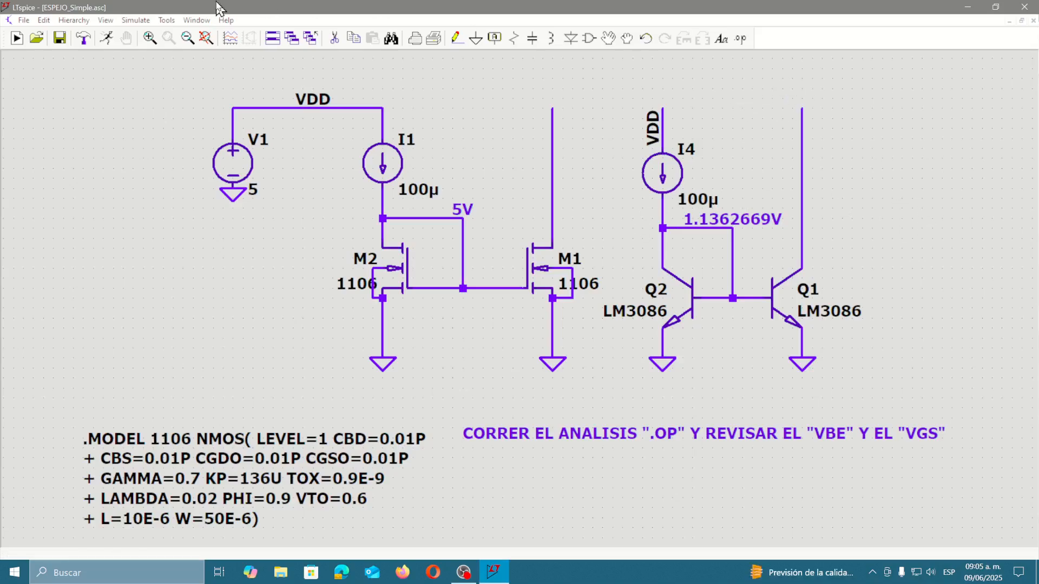
- Place rotated VAC net labels on M1's drain wire and Q1's collector wire
{"action": "left_click", "coordinate": [501, 40]}
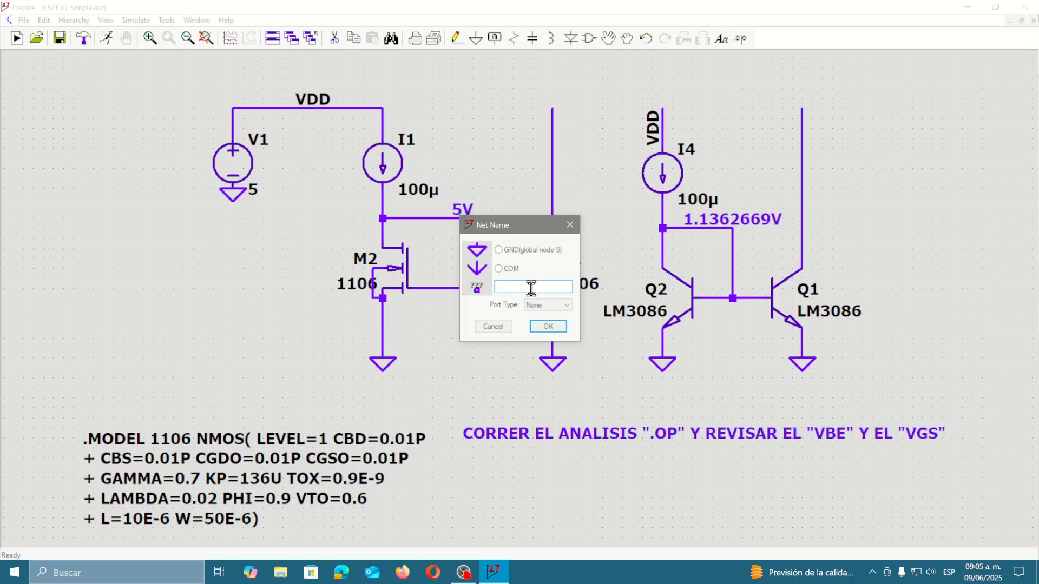
{"action": "type", "text": "VC"}
{"action": "key", "text": "BackSpace"}
{"action": "type", "text": "AC"}
{"action": "left_click", "coordinate": [548, 326]}
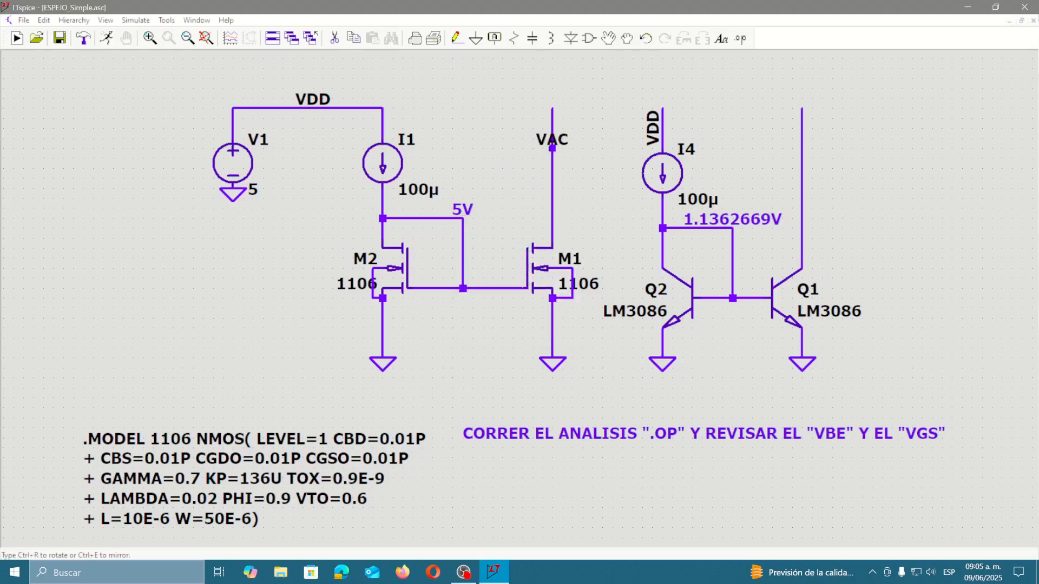
{"action": "key", "text": "ctrl+r"}
{"action": "left_click", "coordinate": [552, 158]}
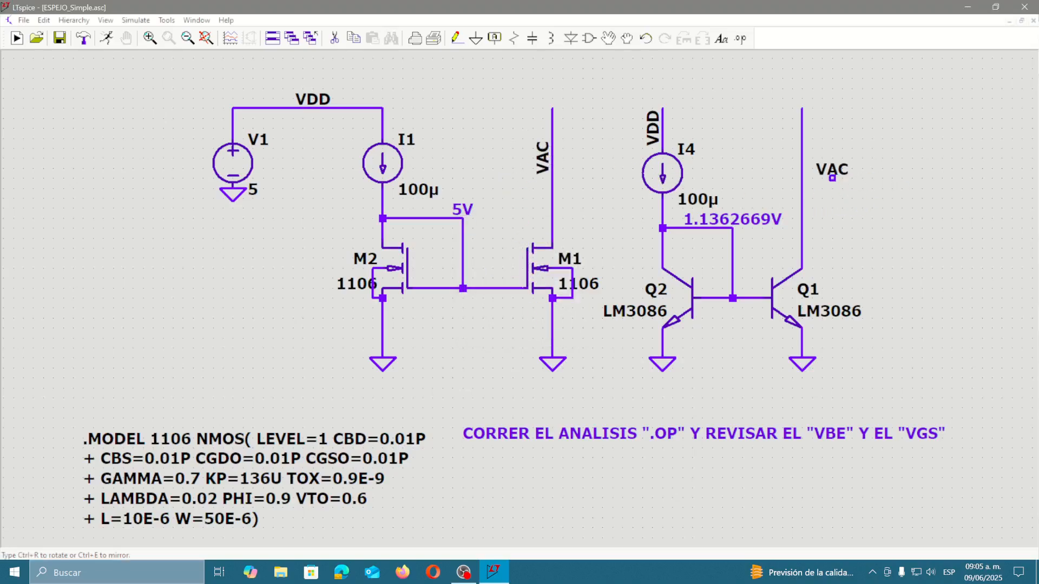
{"action": "key", "text": "ctrl+r"}
{"action": "left_click", "coordinate": [802, 168]}
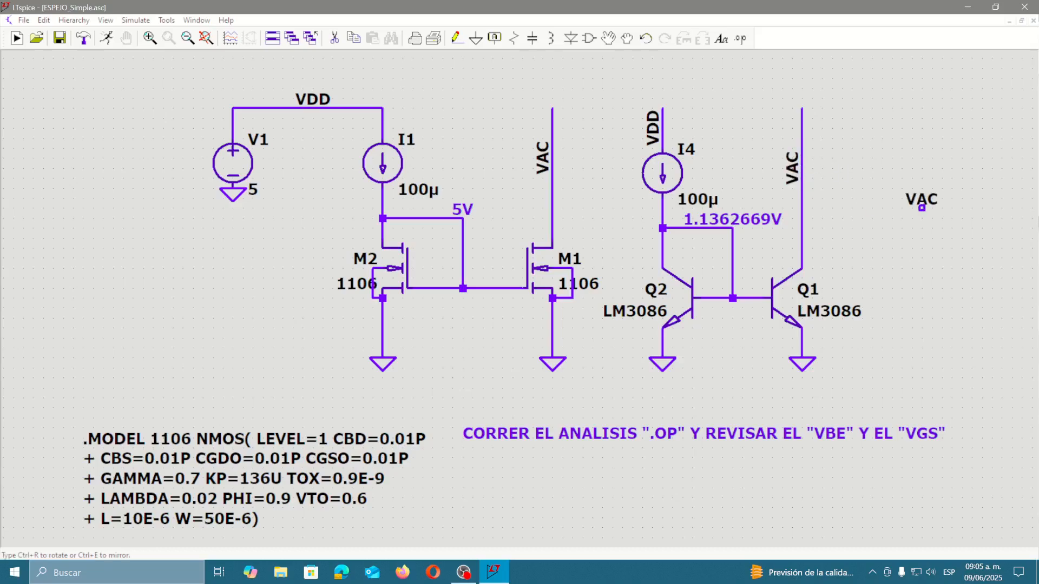
{"action": "key", "text": "Escape"}
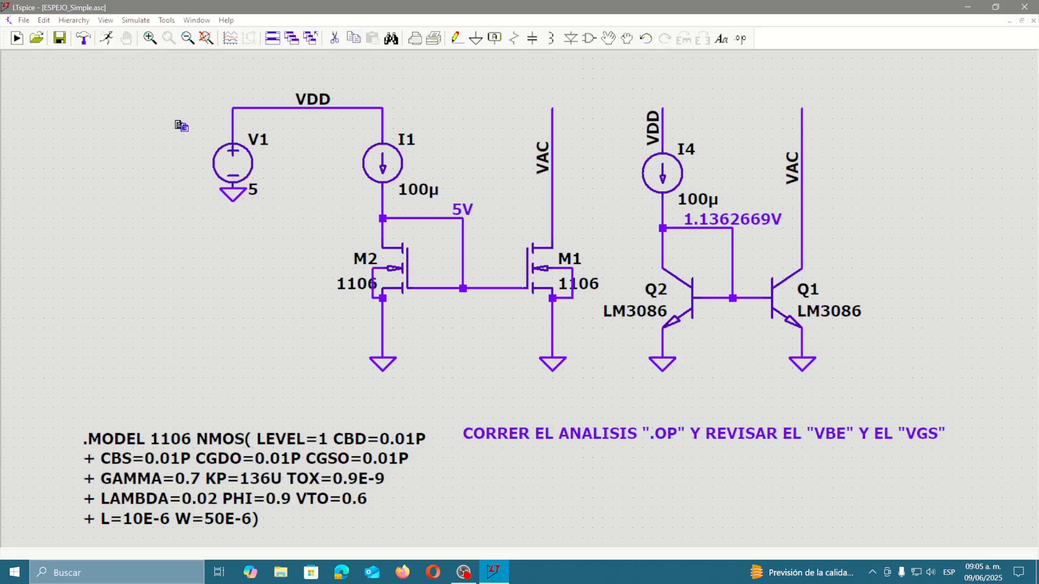
- Duplicate source V1 with its ground beside Q1 and wire the copy's positive terminal to Q1's collector wire
{"action": "left_click_drag", "start_coordinate": [172, 109], "coordinate": [326, 221]}
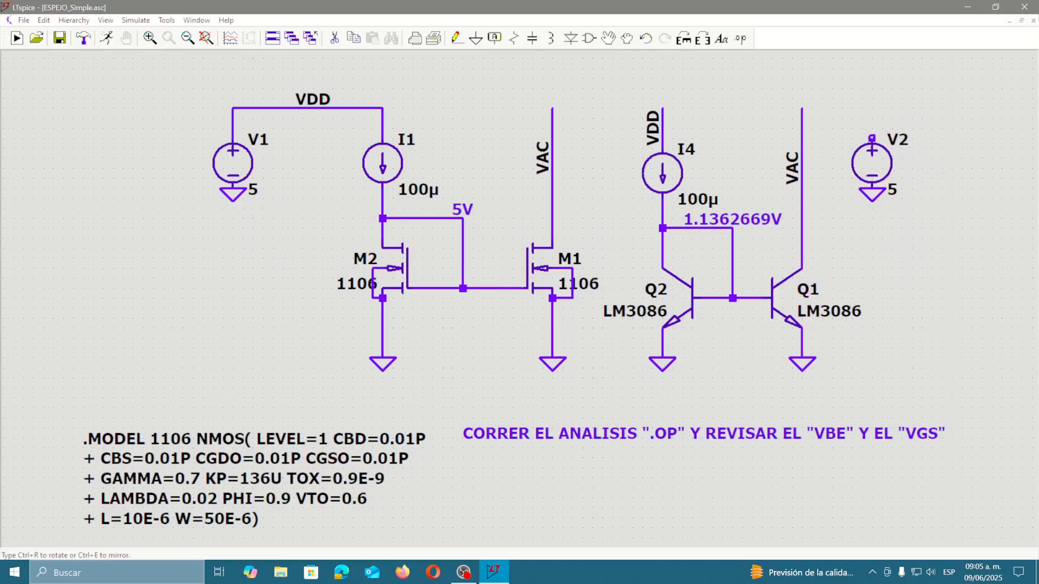
{"action": "left_click", "coordinate": [872, 138]}
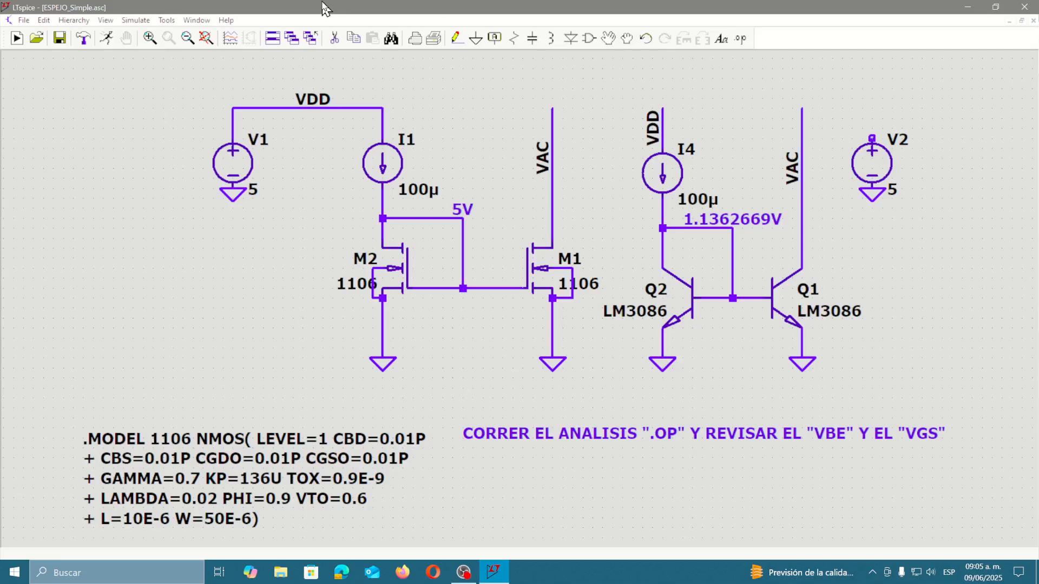
{"action": "left_click", "coordinate": [454, 42]}
{"action": "left_click", "coordinate": [872, 139]}
{"action": "left_click", "coordinate": [802, 108]}
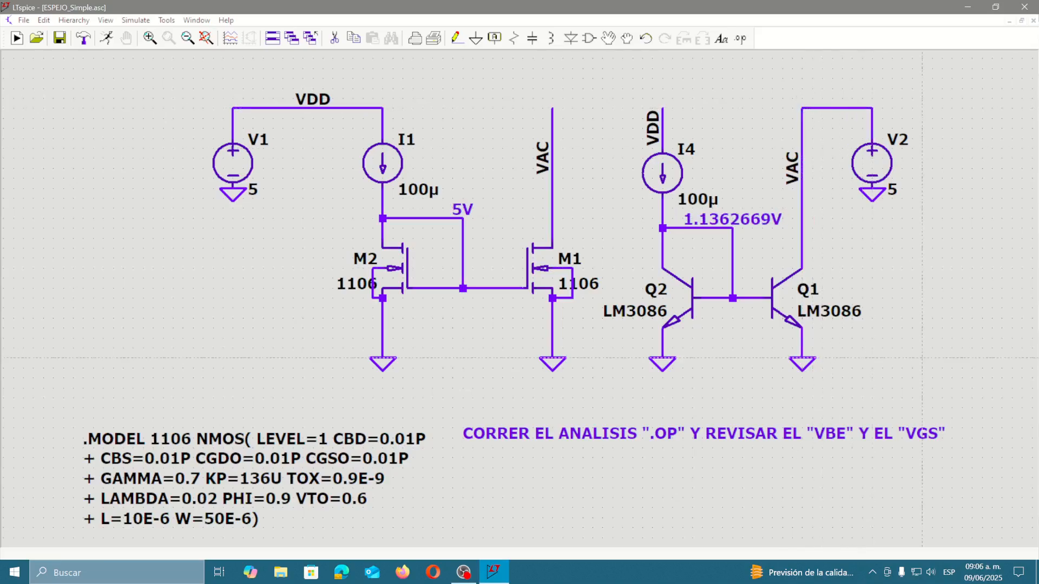
{"action": "key", "text": "Escape"}
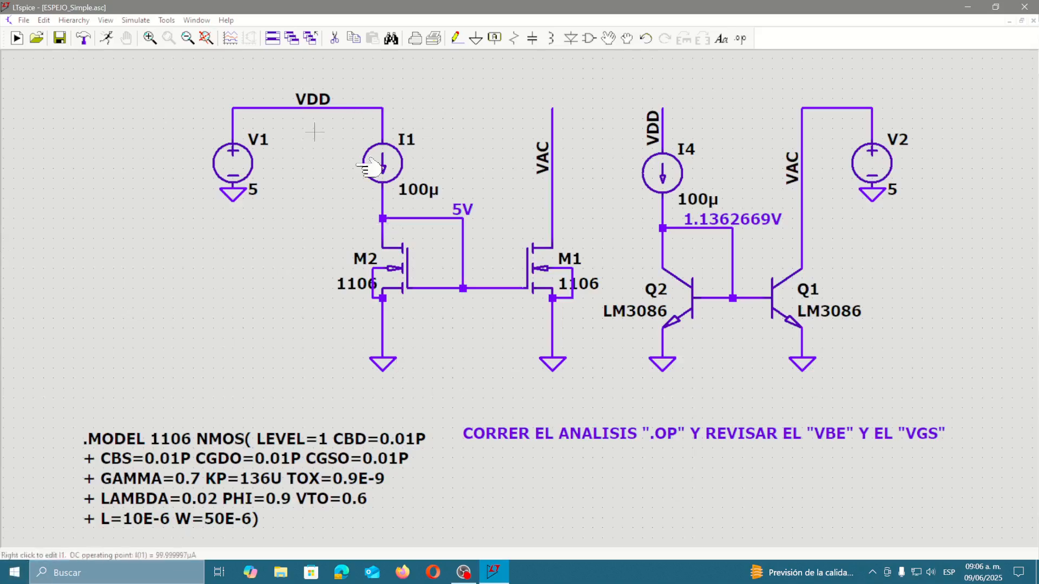
- Switch the simulation command to a linear DC sweep of source V2 from 0 to 5 V
{"action": "left_click", "coordinate": [138, 21]}
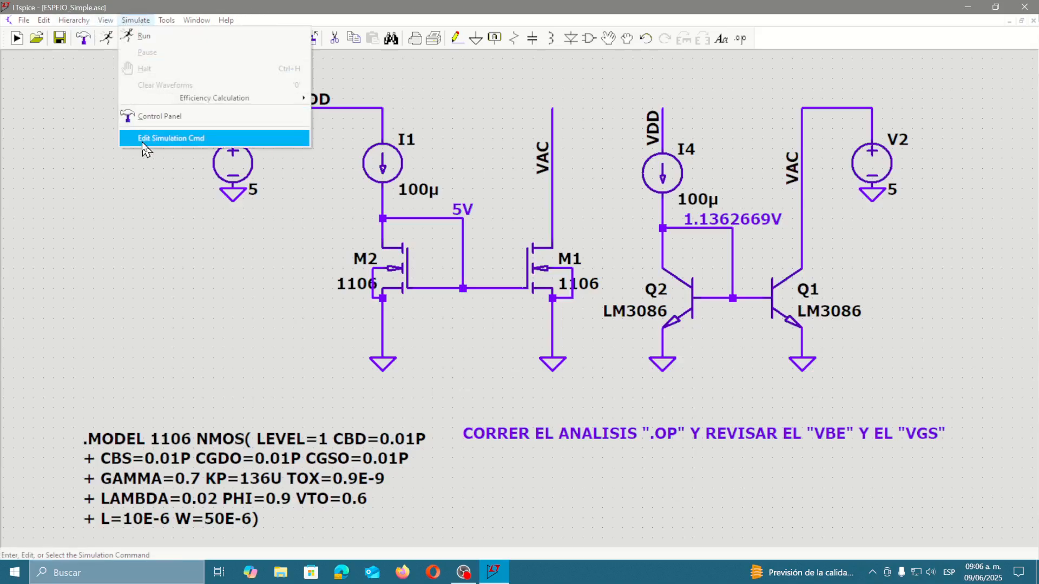
{"action": "left_click", "coordinate": [145, 140]}
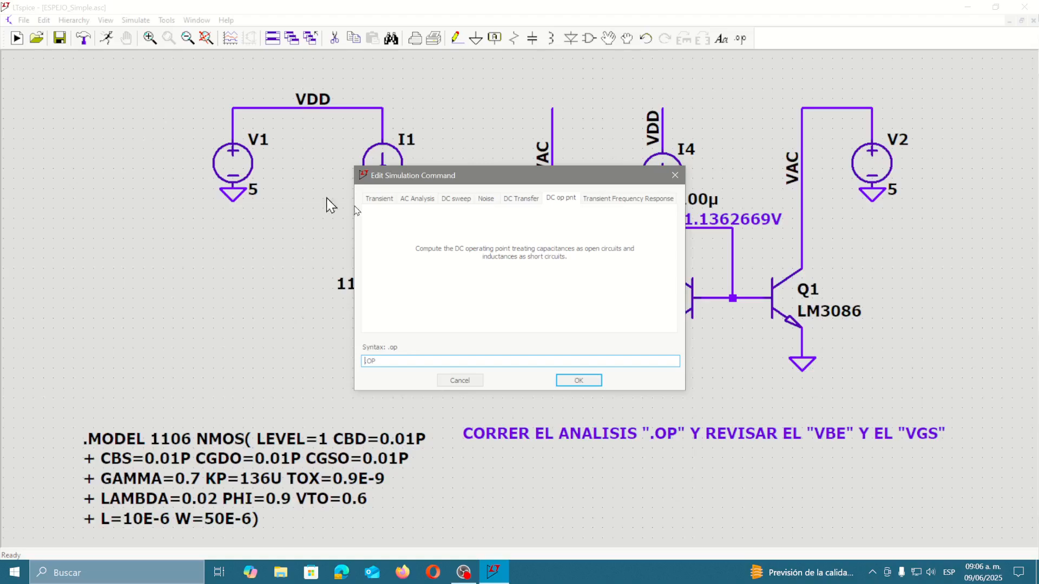
{"action": "left_click", "coordinate": [457, 199]}
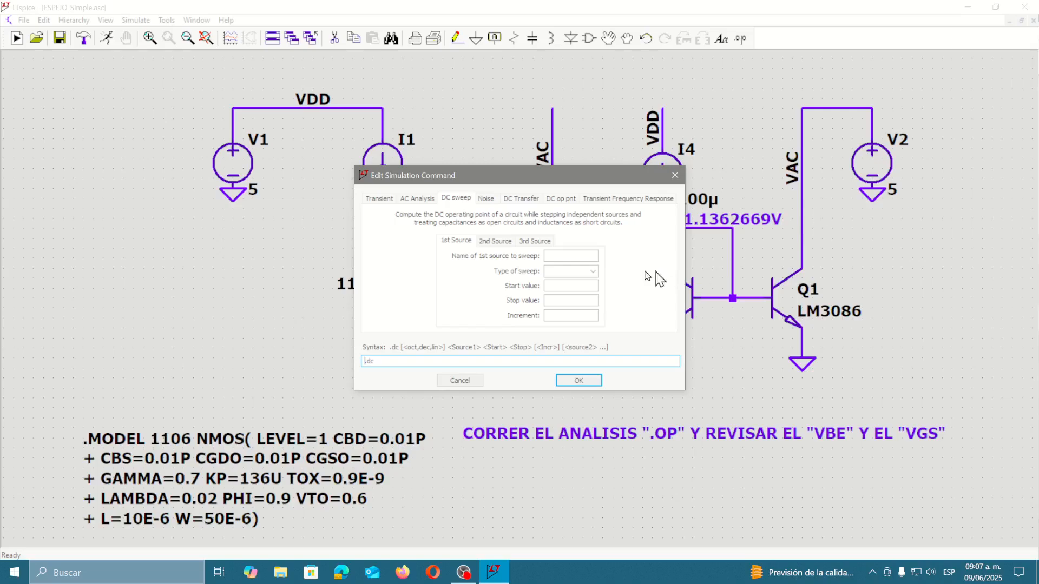
{"action": "left_click", "coordinate": [579, 260]}
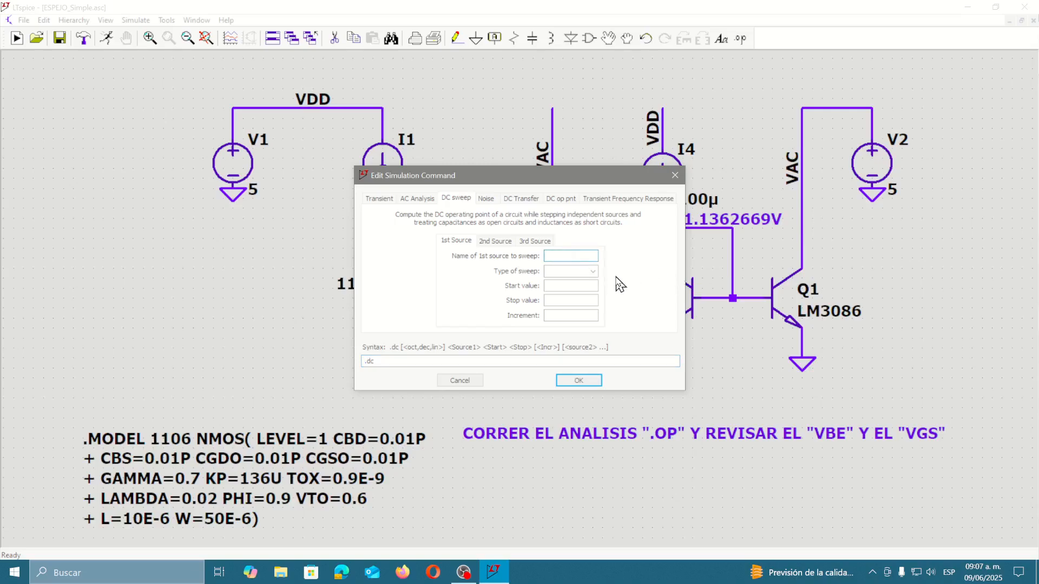
{"action": "type", "text": "V2"}
{"action": "left_click", "coordinate": [574, 273]}
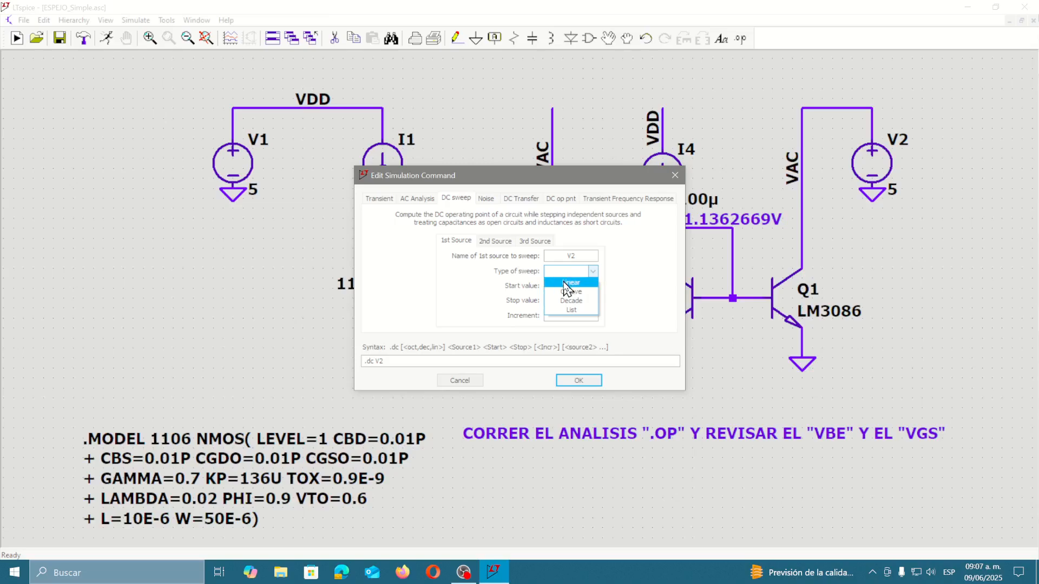
{"action": "left_click", "coordinate": [563, 282]}
{"action": "left_click", "coordinate": [562, 286]}
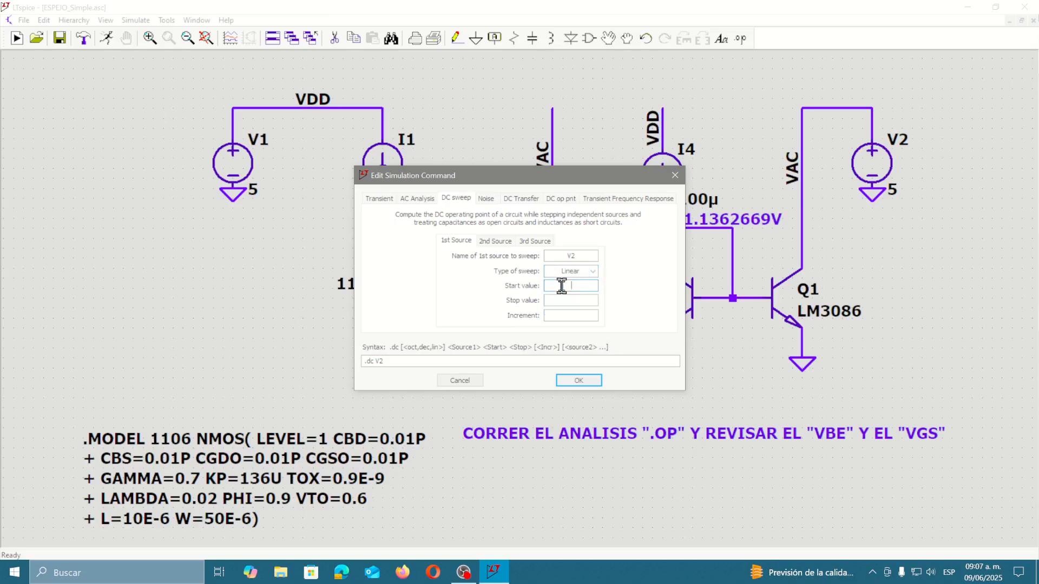
{"action": "type", "text": "0"}
{"action": "left_click", "coordinate": [563, 301]}
{"action": "type", "text": "5"}
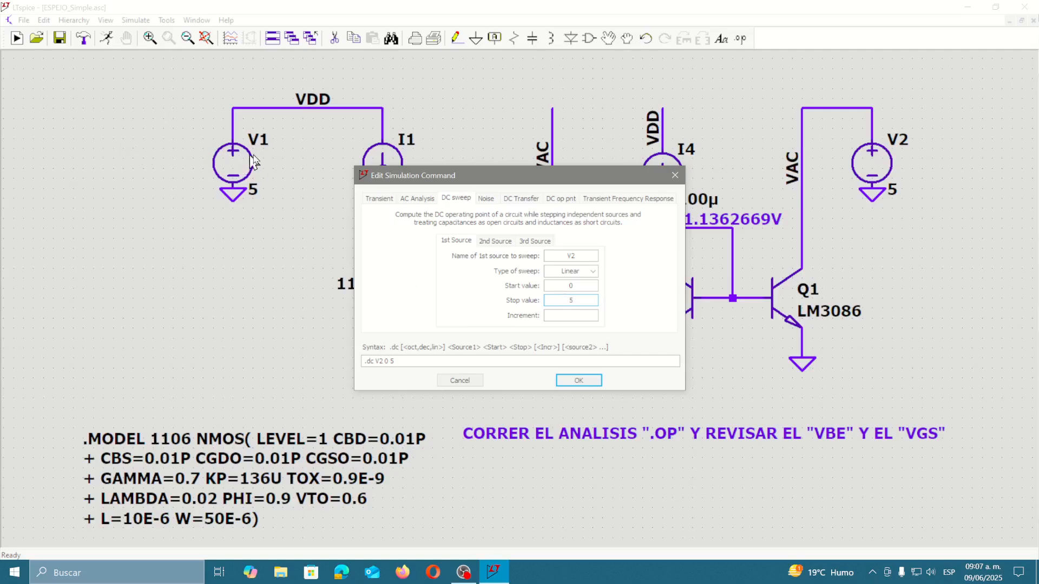
- Set the sweep increment to 1m and place the .dc directive above the 1106 NMOS model text
{"action": "left_click", "coordinate": [570, 316]}
{"action": "type", "text": "1m"}
{"action": "key", "text": "BackSpace"}
{"action": "type", "text": "M"}
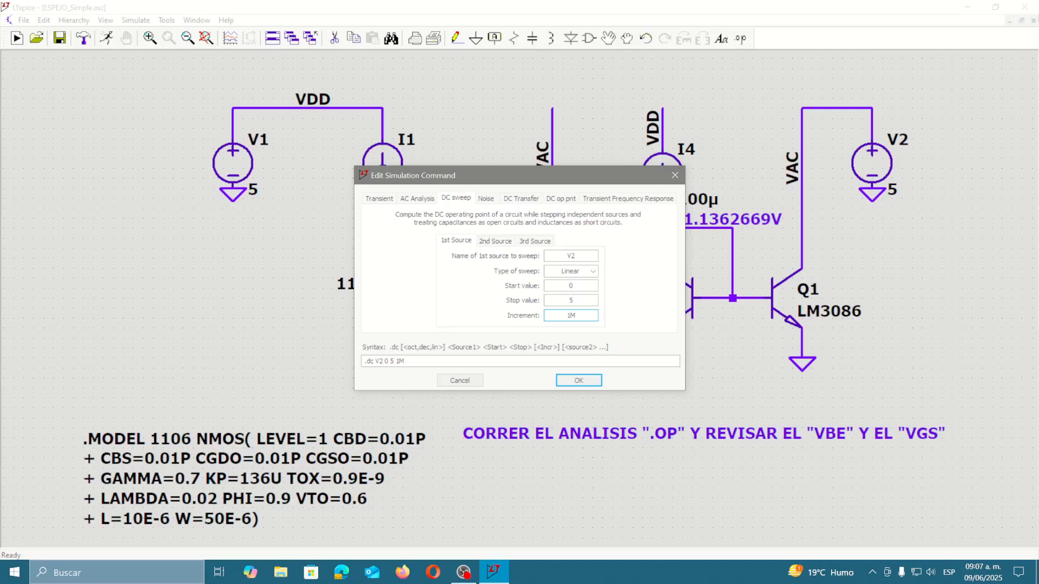
{"action": "key", "text": "BackSpace"}
{"action": "type", "text": "m"}
{"action": "left_click", "coordinate": [568, 382]}
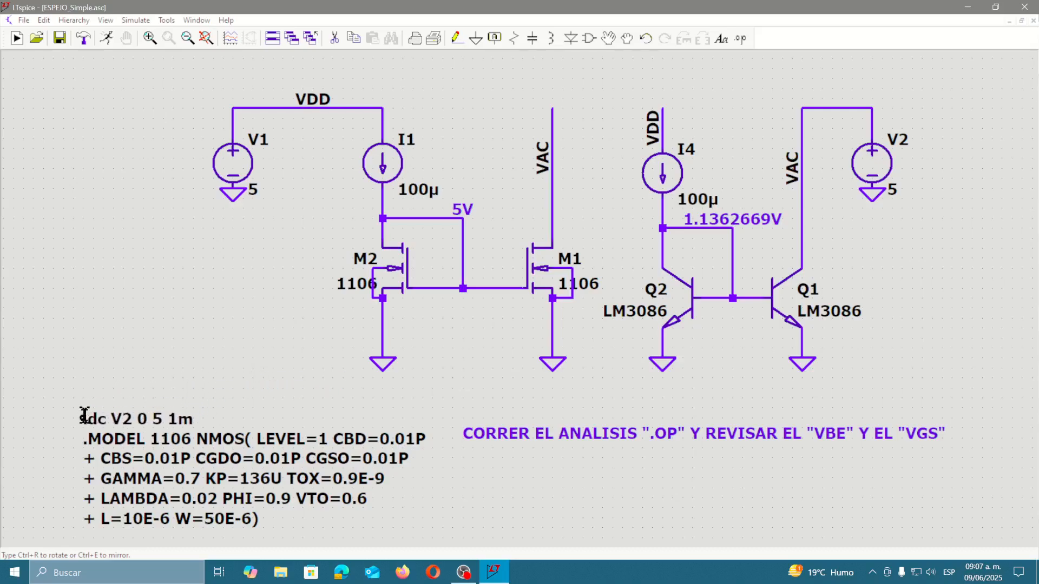
{"action": "left_click", "coordinate": [85, 414]}
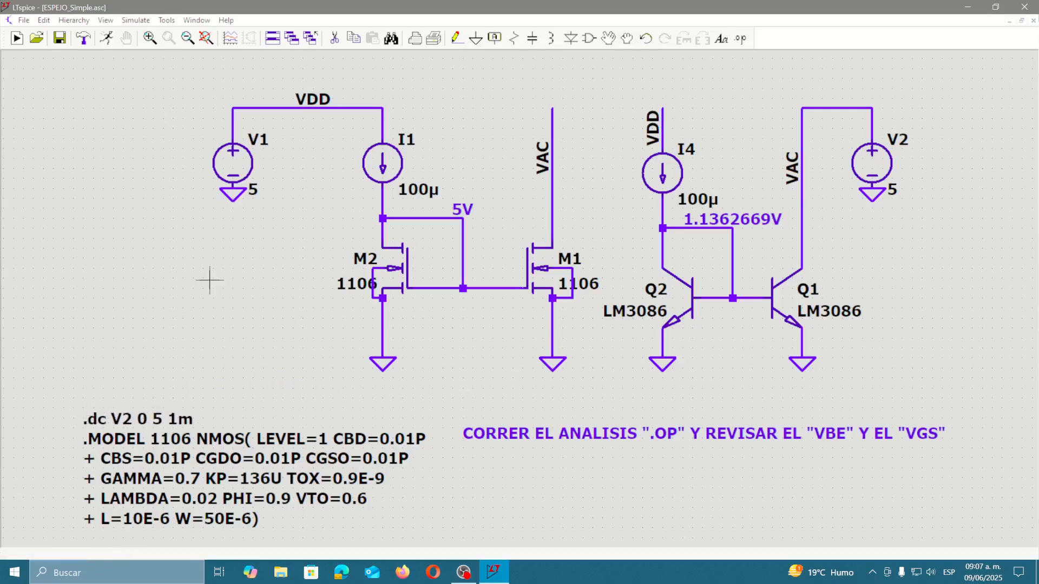
- Save the schematic and run the DC sweep, maximizing the waveform window
{"action": "left_click", "coordinate": [61, 46]}
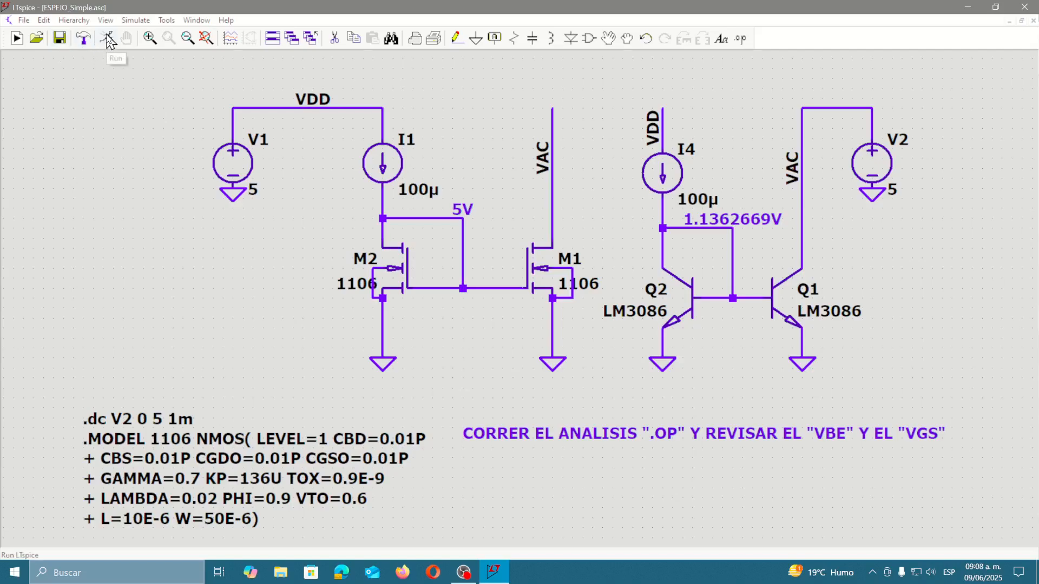
{"action": "left_click", "coordinate": [108, 39]}
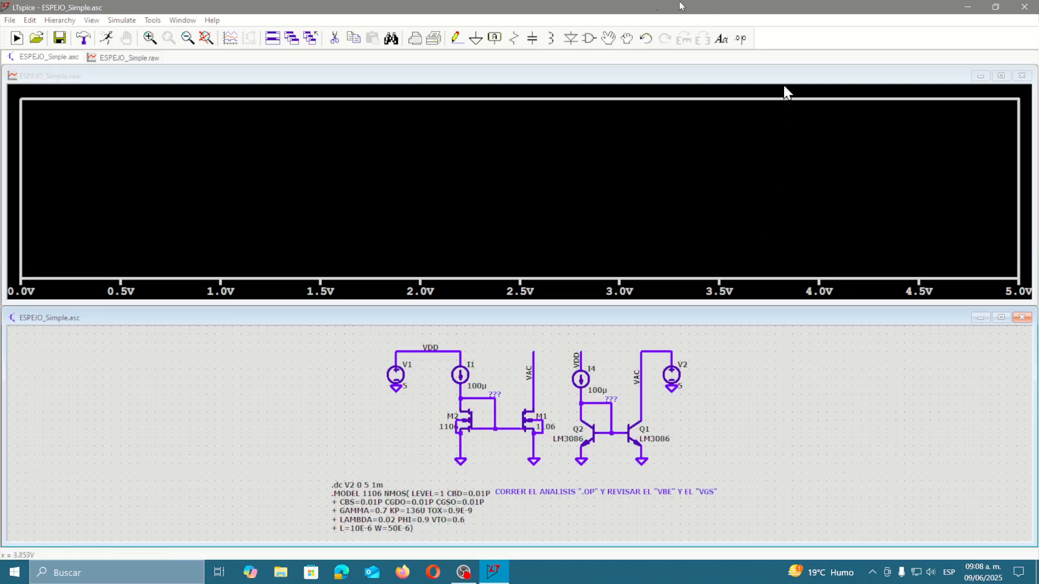
{"action": "double_click", "coordinate": [618, 80]}
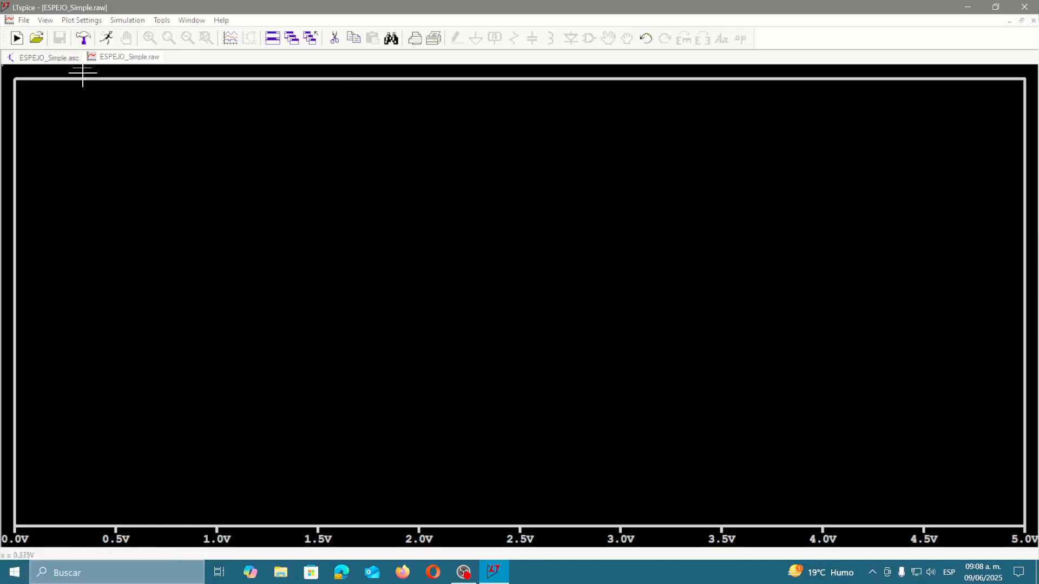
- Plot M1's drain current Id(M1) against the V2 sweep and compare the curve with the schematic
{"action": "left_click", "coordinate": [60, 58]}
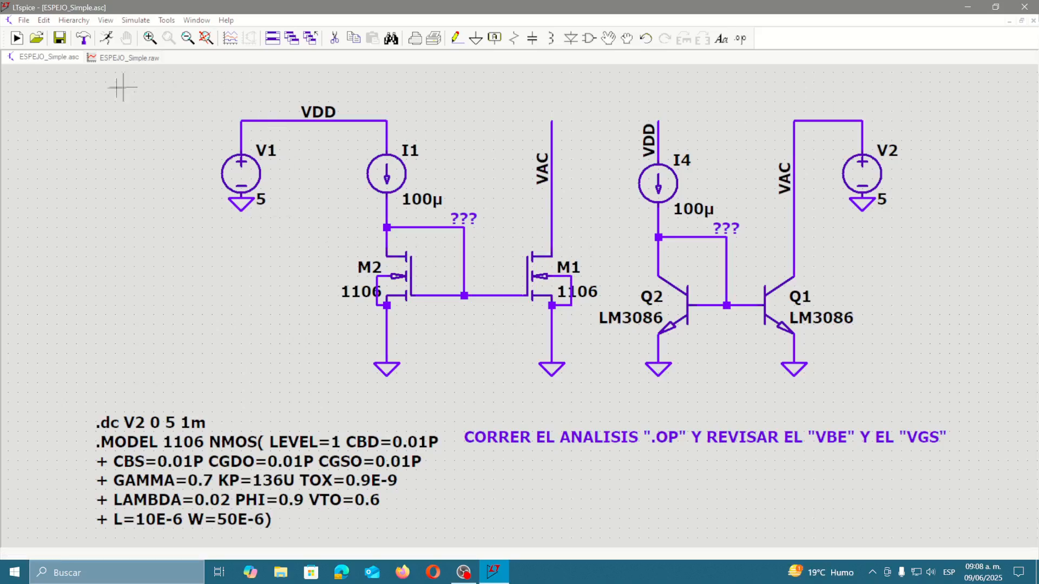
{"action": "left_click", "coordinate": [116, 57]}
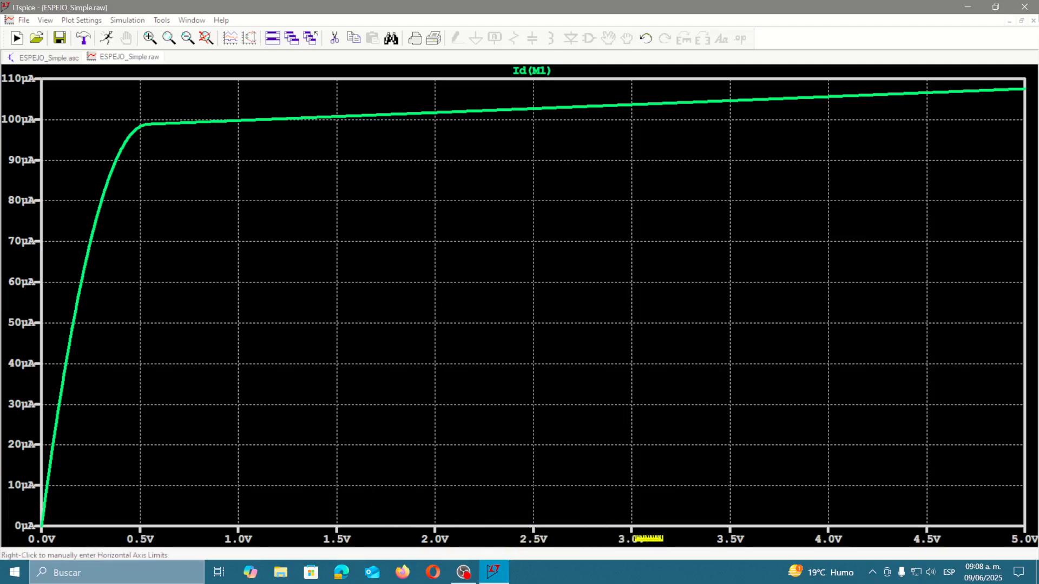
{"action": "left_click", "coordinate": [61, 58]}
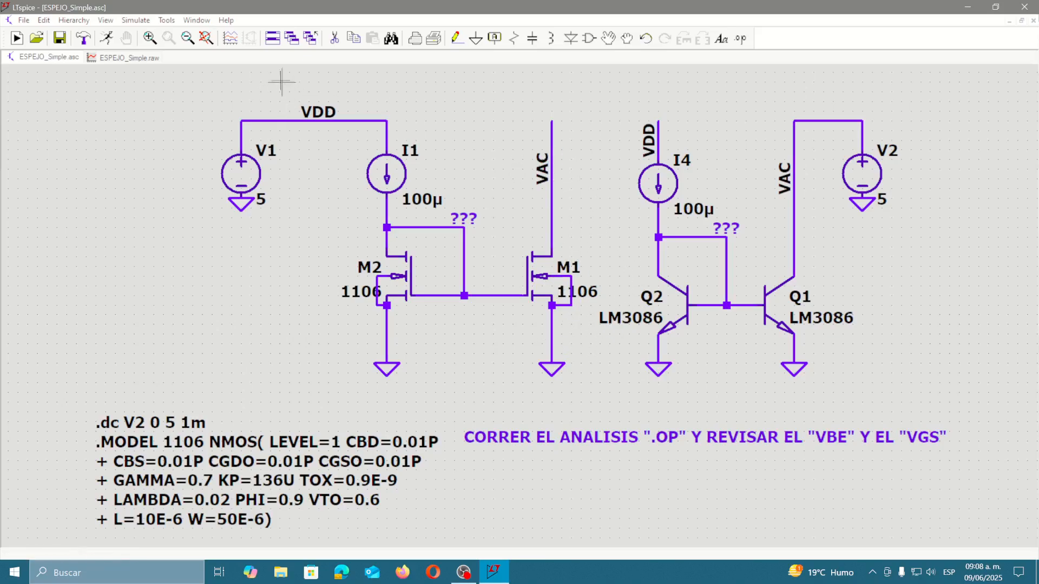
{"action": "left_click", "coordinate": [130, 58]}
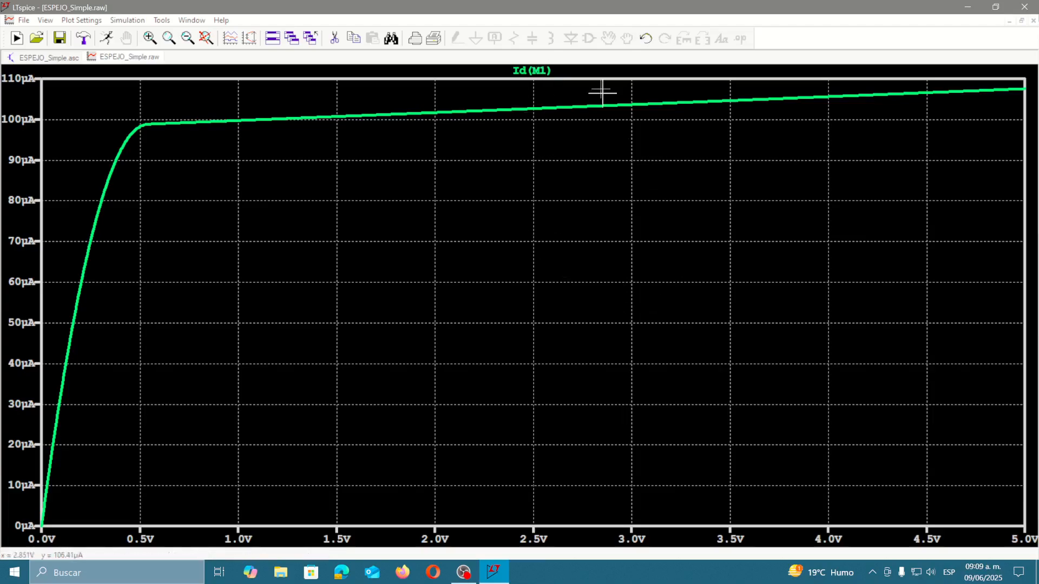
- Change the Id(M1) trace expression to 1/D(Id(M1)) to plot the MOSFET mirror's output resistance
{"action": "right_click", "coordinate": [540, 72]}
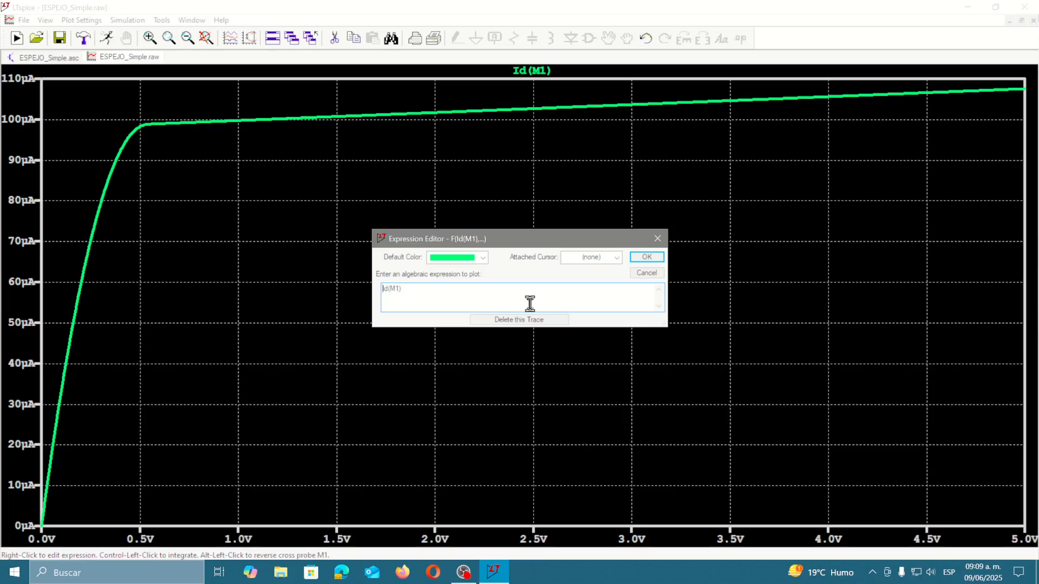
{"action": "type", "text": "D("}
{"action": "left_click", "coordinate": [655, 257]}
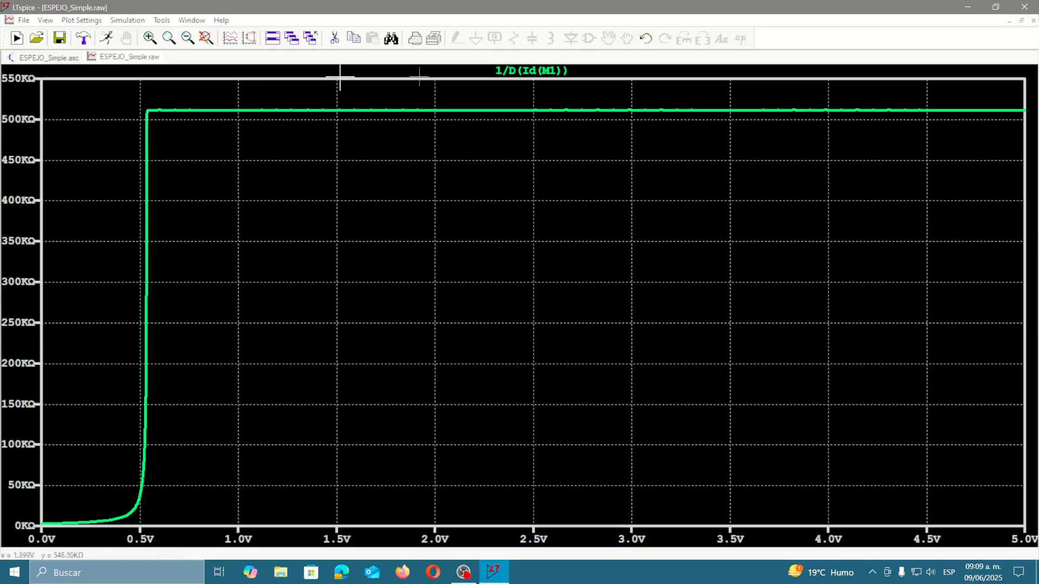
- Read M1's output resistance with a cursor on the 1/D(Id(M1)) trace at about 2.32 V, closing the readout when done
{"action": "left_click", "coordinate": [557, 71]}
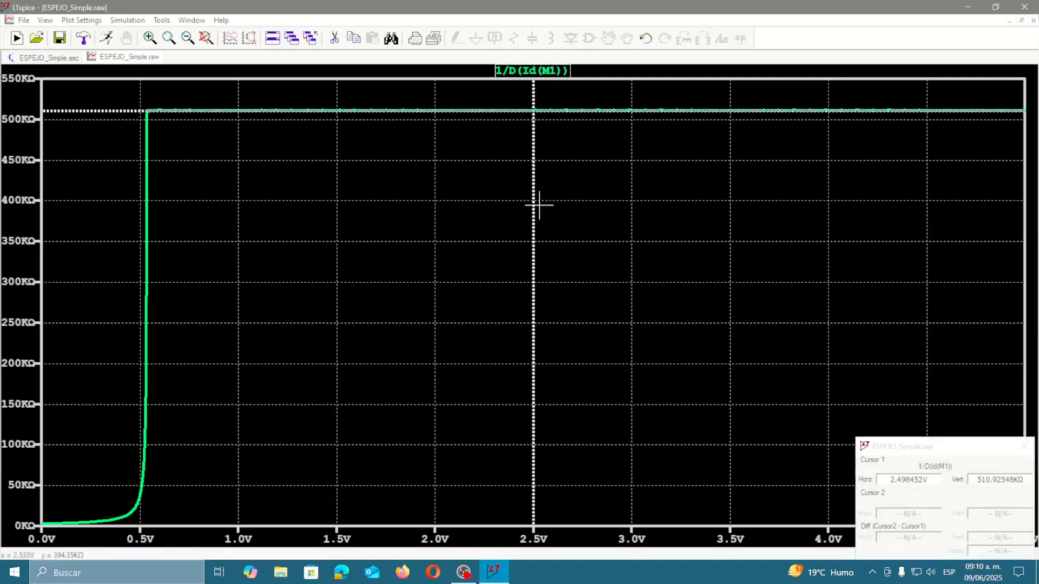
{"action": "mouse_move", "coordinate": [534, 210]}
{"action": "left_mouse_down"}
{"action": "mouse_move", "coordinate": [378, 190]}
{"action": "mouse_move", "coordinate": [146, 138]}
{"action": "mouse_move", "coordinate": [173, 152]}
{"action": "mouse_move", "coordinate": [213, 134]}
{"action": "mouse_move", "coordinate": [173, 144]}
{"action": "mouse_move", "coordinate": [199, 139]}
{"action": "mouse_move", "coordinate": [169, 139]}
{"action": "mouse_move", "coordinate": [178, 135]}
{"action": "mouse_move", "coordinate": [159, 118]}
{"action": "mouse_move", "coordinate": [849, 157]}
{"action": "mouse_move", "coordinate": [526, 169]}
{"action": "mouse_move", "coordinate": [791, 219]}
{"action": "mouse_move", "coordinate": [497, 211]}
{"action": "left_mouse_up"}
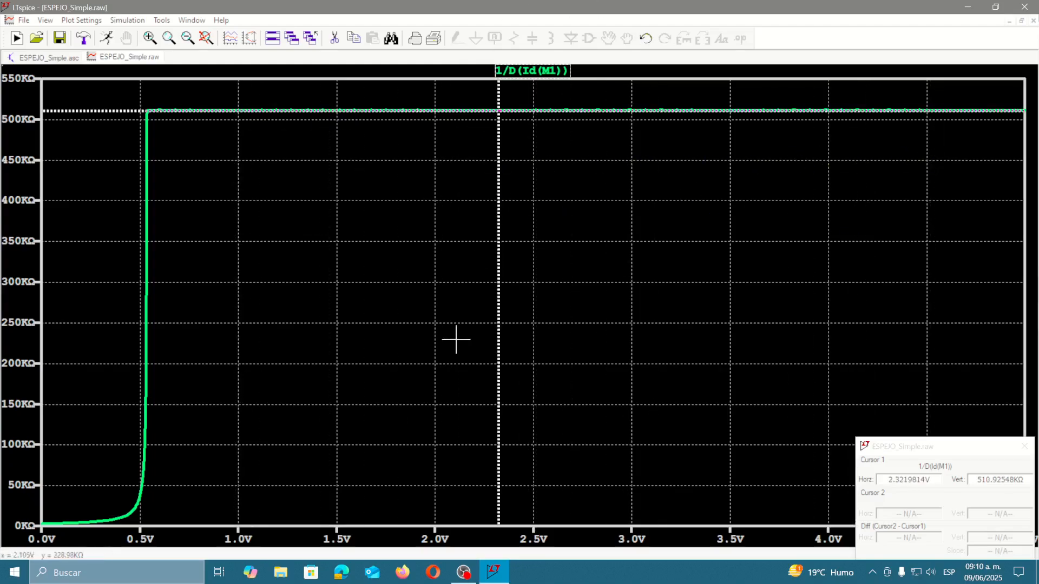
{"action": "left_click_drag", "start_coordinate": [963, 448], "coordinate": [648, 264]}
{"action": "left_click_drag", "start_coordinate": [709, 294], "coordinate": [644, 294]}
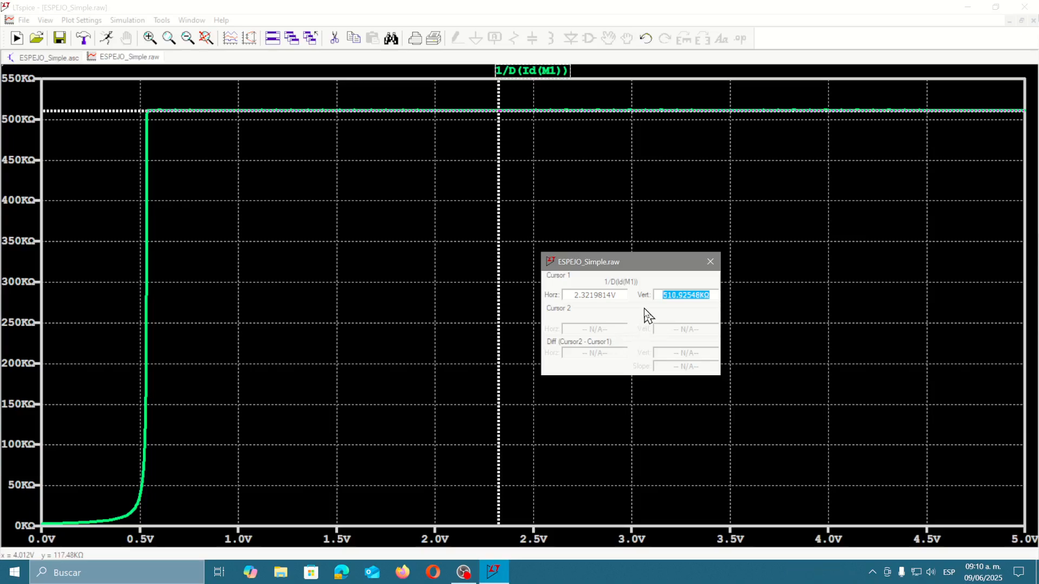
{"action": "left_click", "coordinate": [713, 263]}
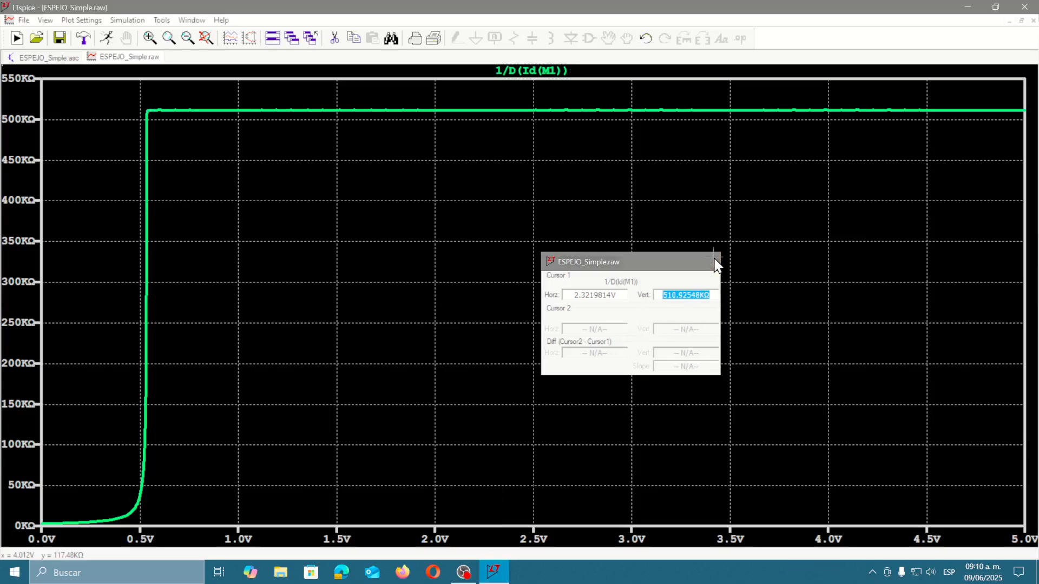
- Delete the 1/D(Id(M1)) trace from the waveform plot
{"action": "left_click", "coordinate": [335, 38]}
{"action": "left_click", "coordinate": [535, 70]}
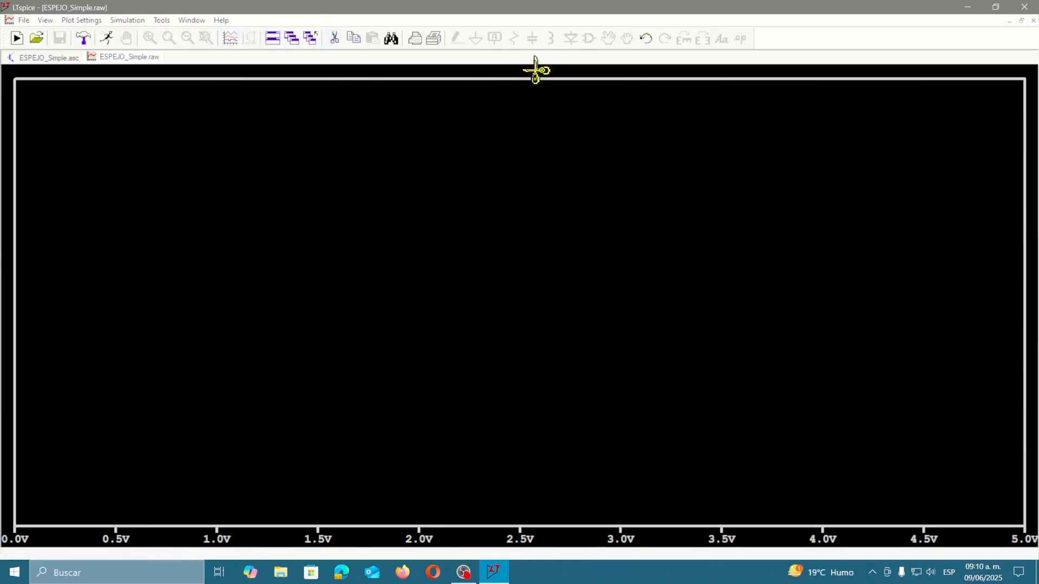
{"action": "key", "text": "Escape"}
- Plot Q1's collector current Ic(Q1) from the schematic and display its curve against the V2 sweep
{"action": "left_click", "coordinate": [43, 57]}
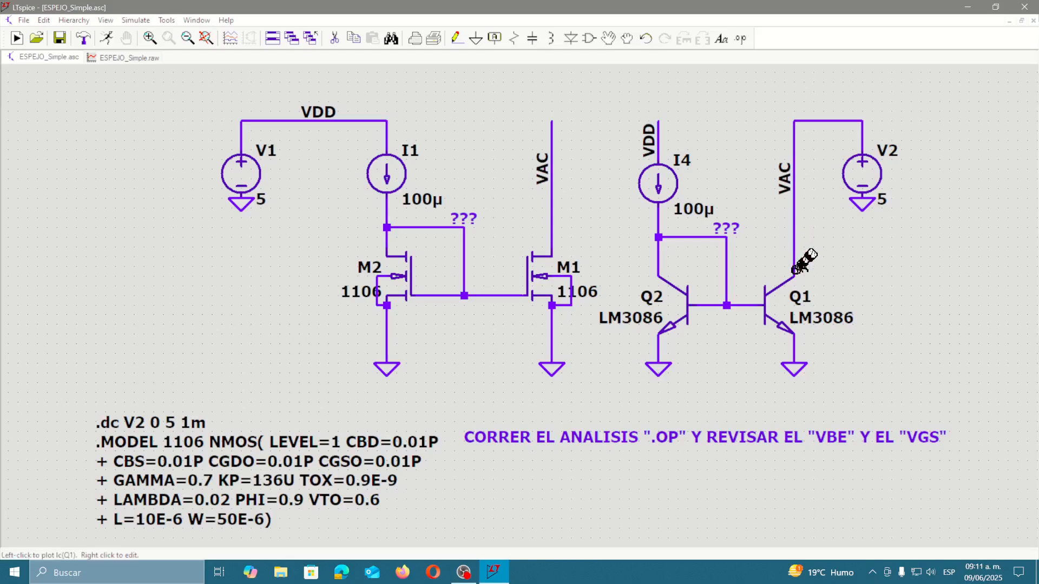
{"action": "left_click", "coordinate": [795, 270]}
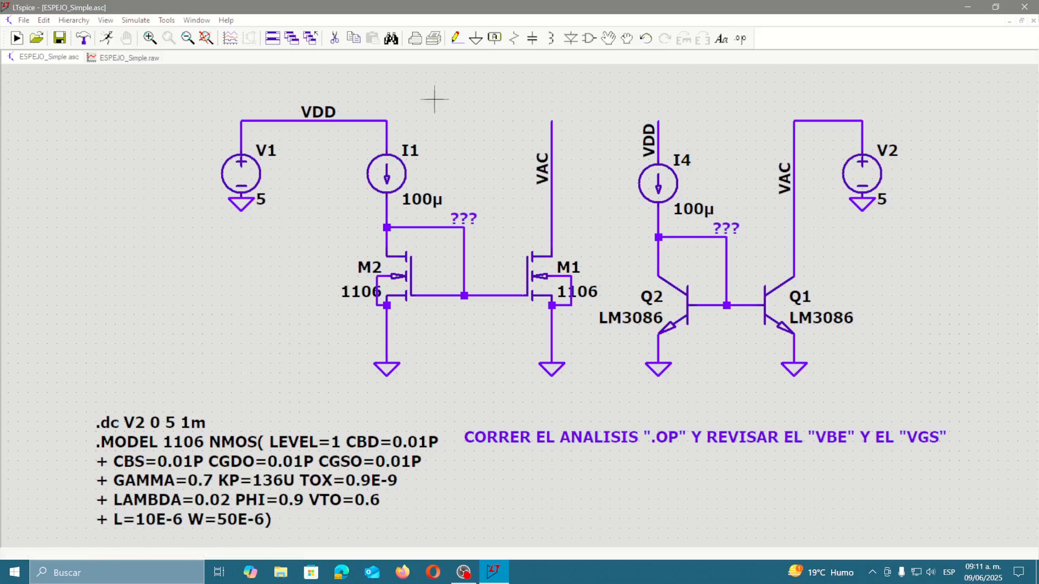
{"action": "left_click", "coordinate": [107, 58]}
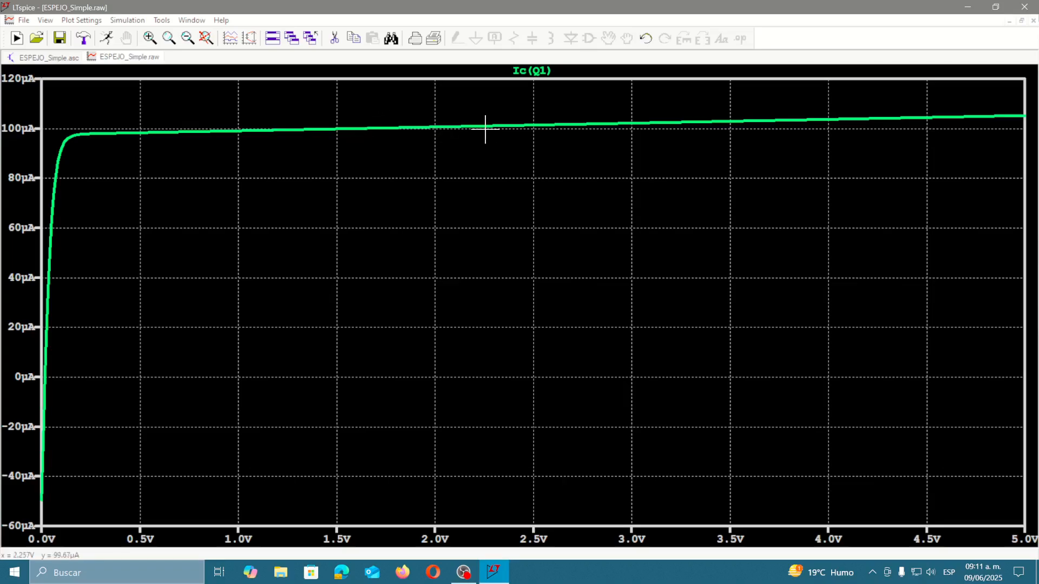
- Change the Ic(Q1) trace expression to 1/D(Ic(Q1)) to plot the BJT mirror's output resistance
{"action": "right_click", "coordinate": [543, 72]}
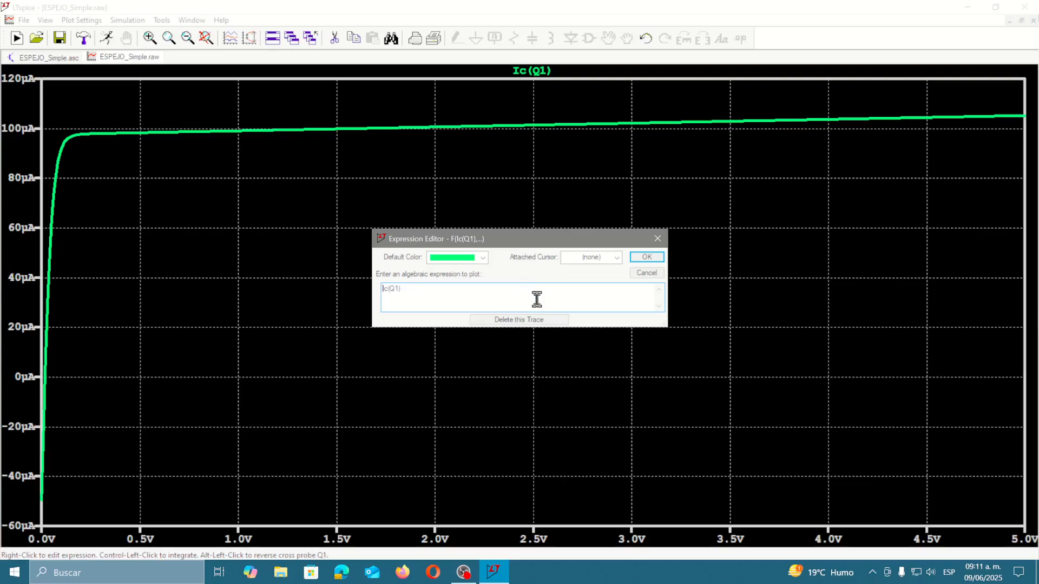
{"action": "key", "text": "Home"}
{"action": "type", "text": "D"}
{"action": "key", "text": "Return"}
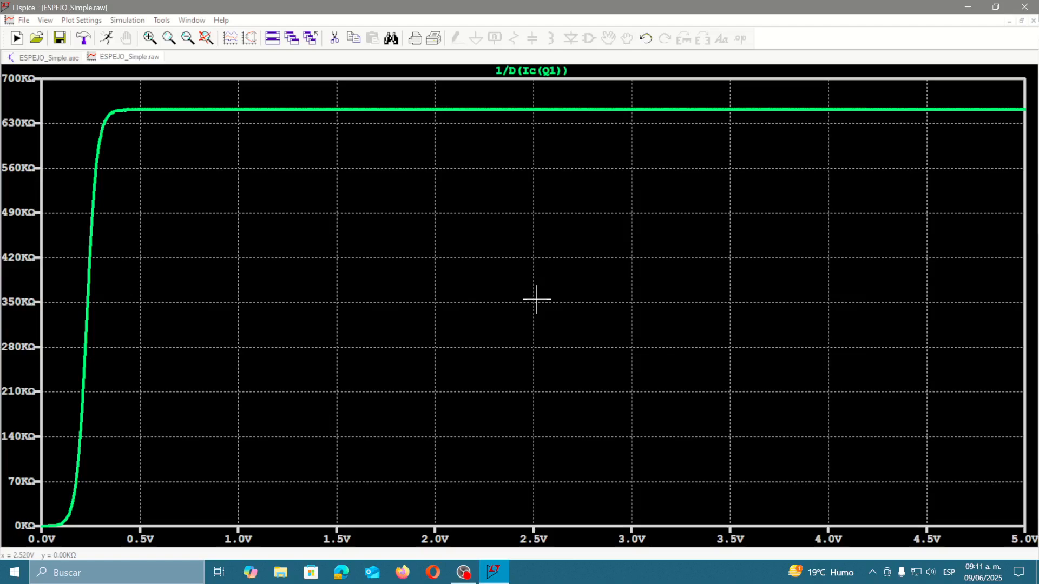
- Read Q1's output resistance by moving a cursor along the flat part of the 1/D(Ic(Q1)) trace to about 2.43 V, closing the readout when done
{"action": "left_click", "coordinate": [539, 71]}
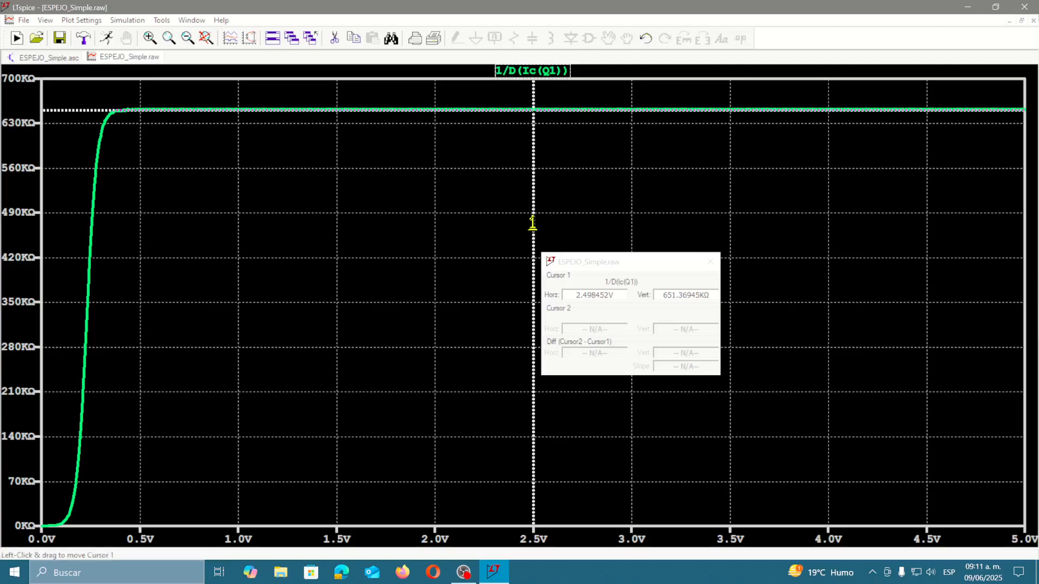
{"action": "left_click_drag", "start_coordinate": [533, 223], "coordinate": [487, 179]}
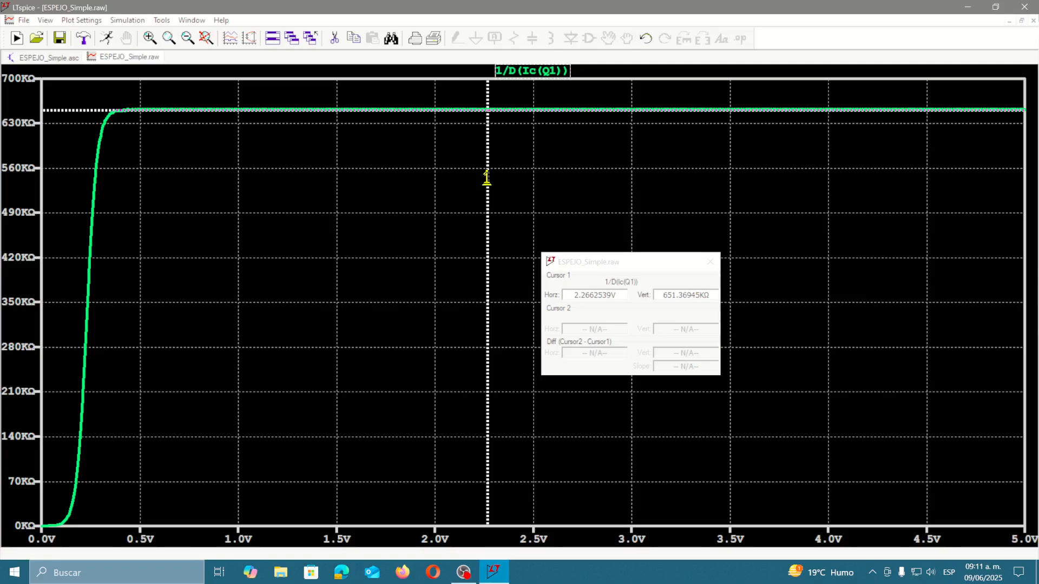
{"action": "left_click_drag", "start_coordinate": [487, 178], "coordinate": [504, 220]}
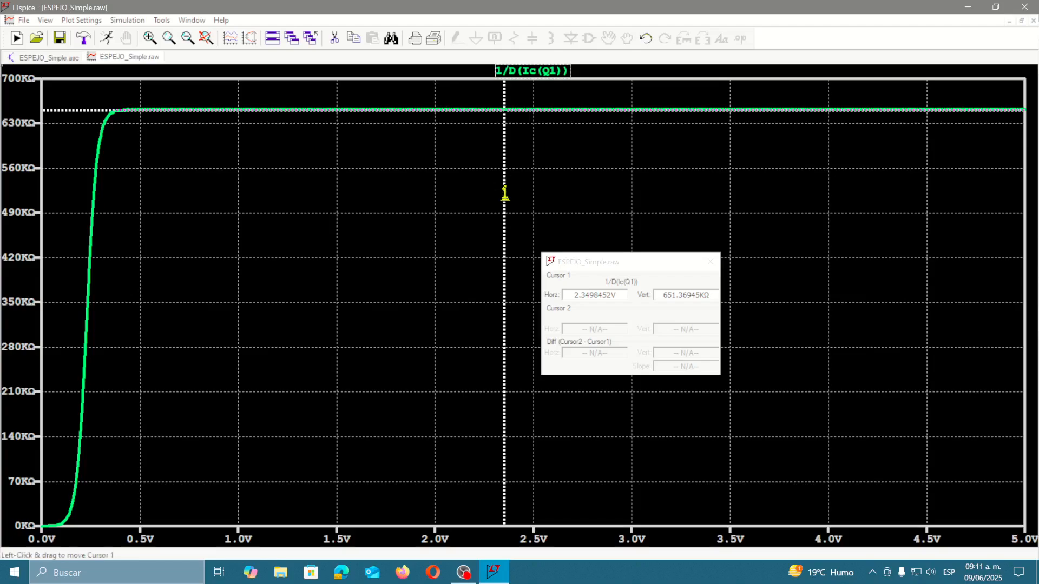
{"action": "mouse_move", "coordinate": [505, 193]}
{"action": "left_mouse_down"}
{"action": "mouse_move", "coordinate": [580, 186]}
{"action": "mouse_move", "coordinate": [519, 195]}
{"action": "left_mouse_up"}
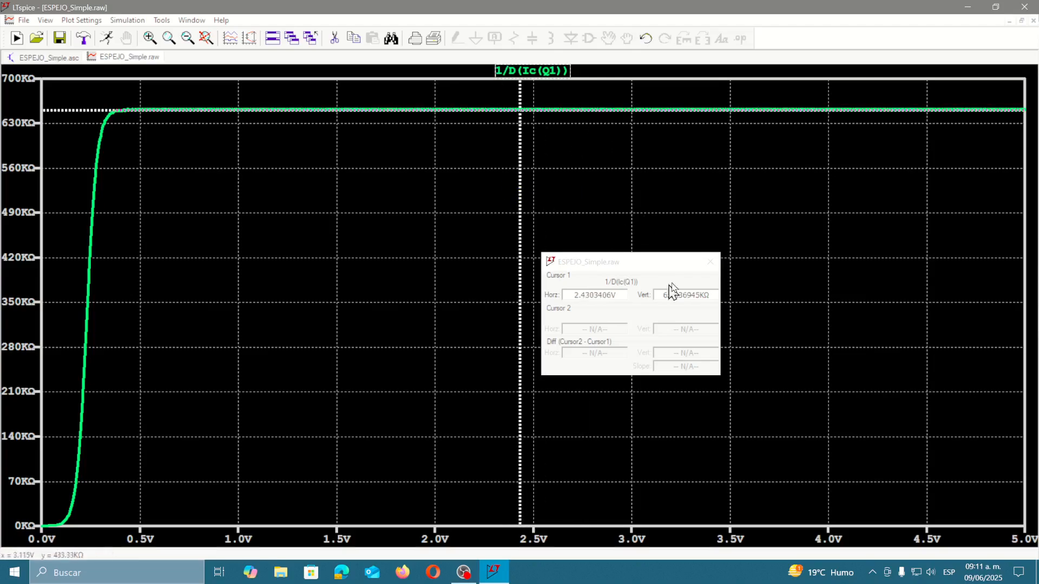
{"action": "left_click", "coordinate": [710, 267]}
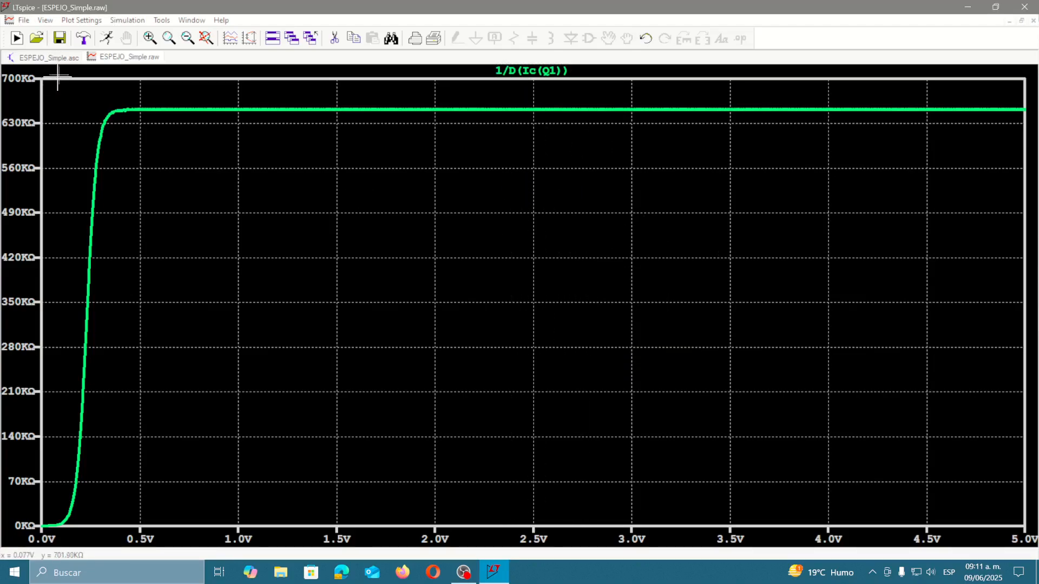
- Review the schematic briefly and delete the 1/D(Ic(Q1)) trace from the waveform plot
{"action": "left_click", "coordinate": [47, 59]}
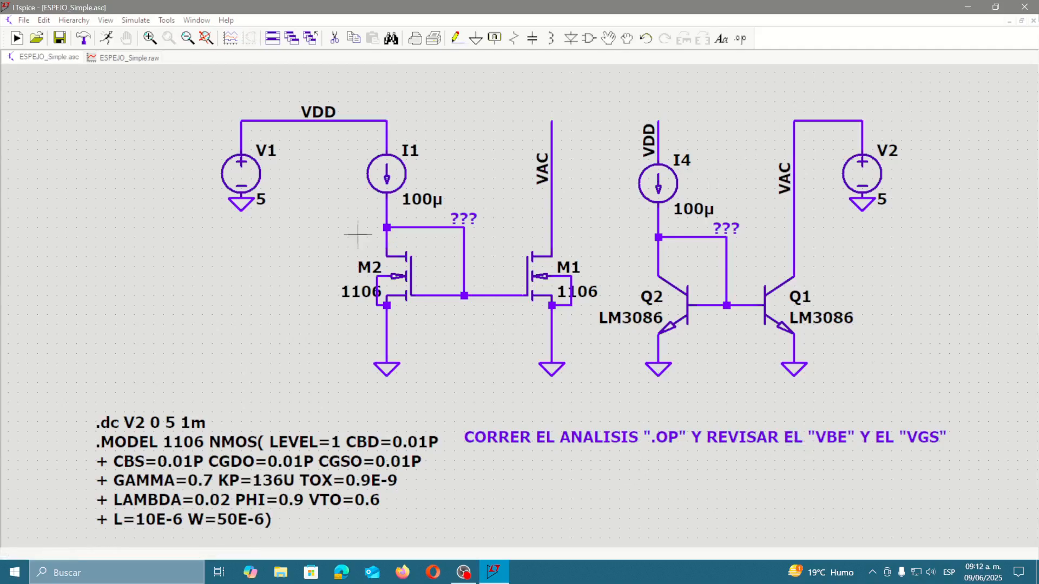
{"action": "left_click", "coordinate": [117, 61]}
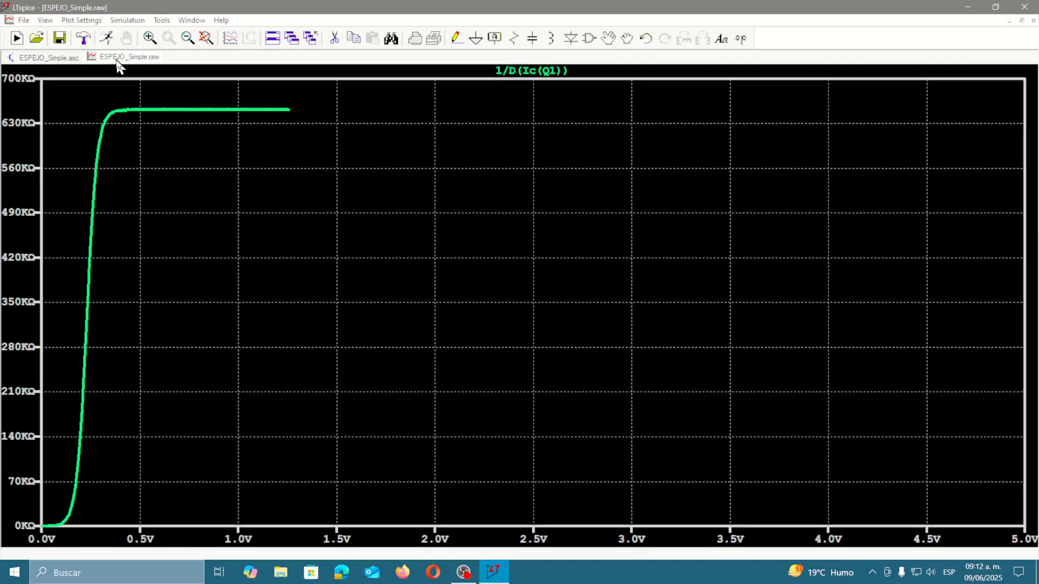
{"action": "left_click", "coordinate": [335, 39]}
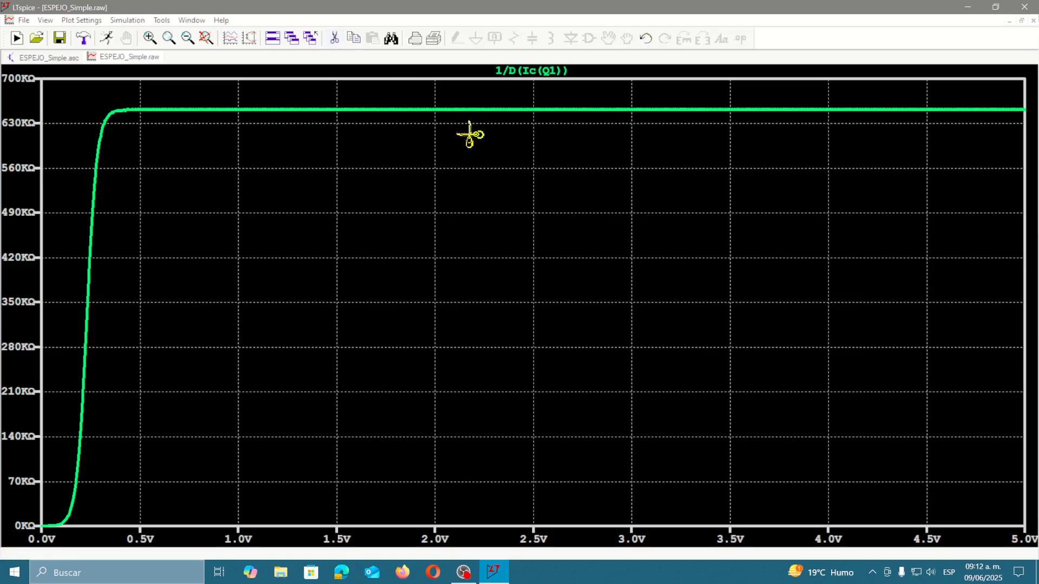
{"action": "left_click", "coordinate": [541, 77]}
{"action": "key", "text": "Escape"}
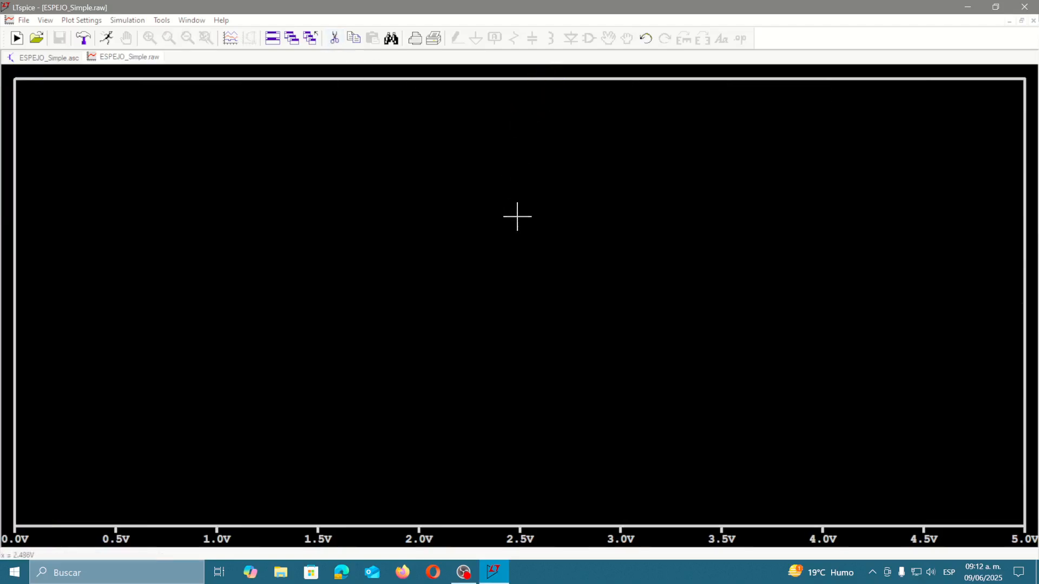
- Close the ESPEJO_Simple schematic and open ESPEJO_Simple_RL.asc from the LTSpice folder
{"action": "left_click", "coordinate": [26, 58]}
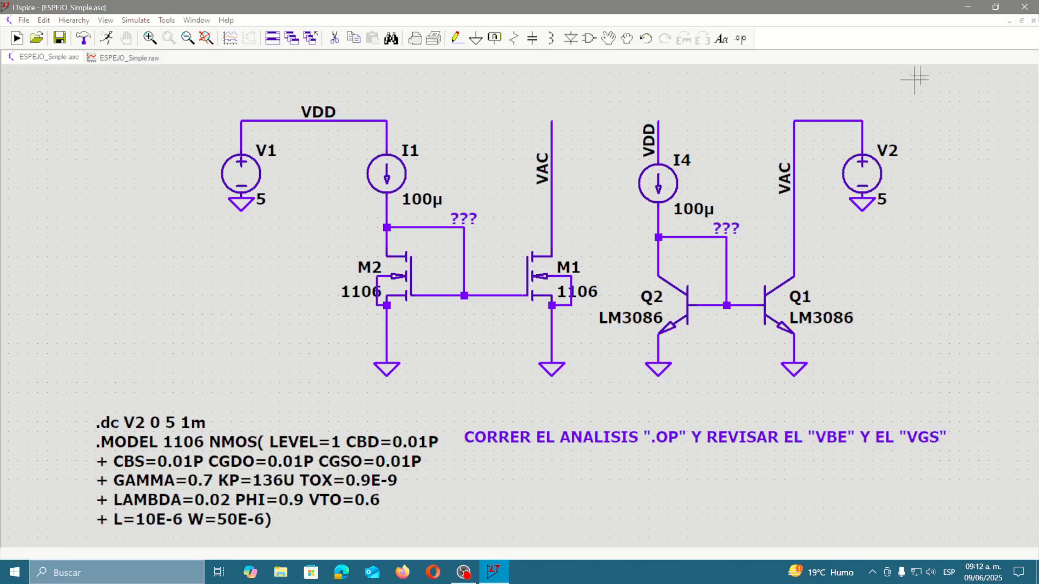
{"action": "left_click", "coordinate": [1034, 22]}
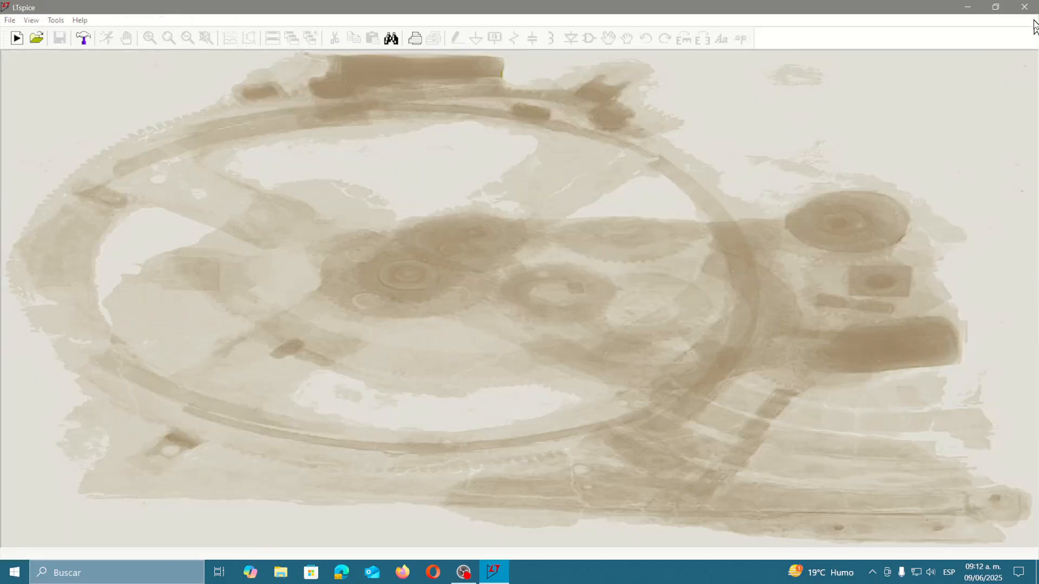
{"action": "left_click", "coordinate": [35, 41]}
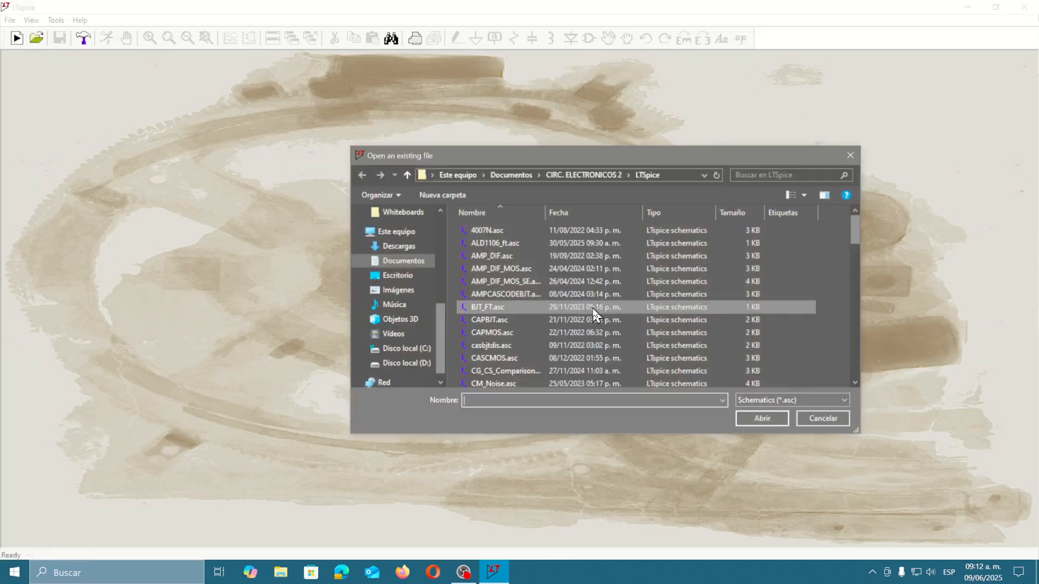
{"action": "scroll", "coordinate": [592, 307], "scroll_direction": "down", "scroll_amount": 2}
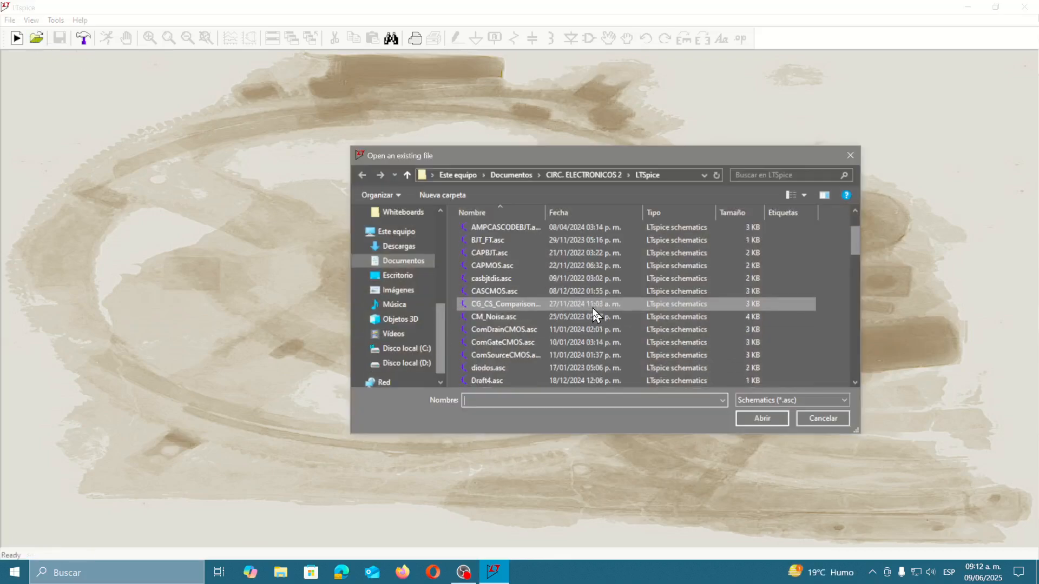
{"action": "scroll", "coordinate": [592, 306], "scroll_direction": "down", "scroll_amount": 3}
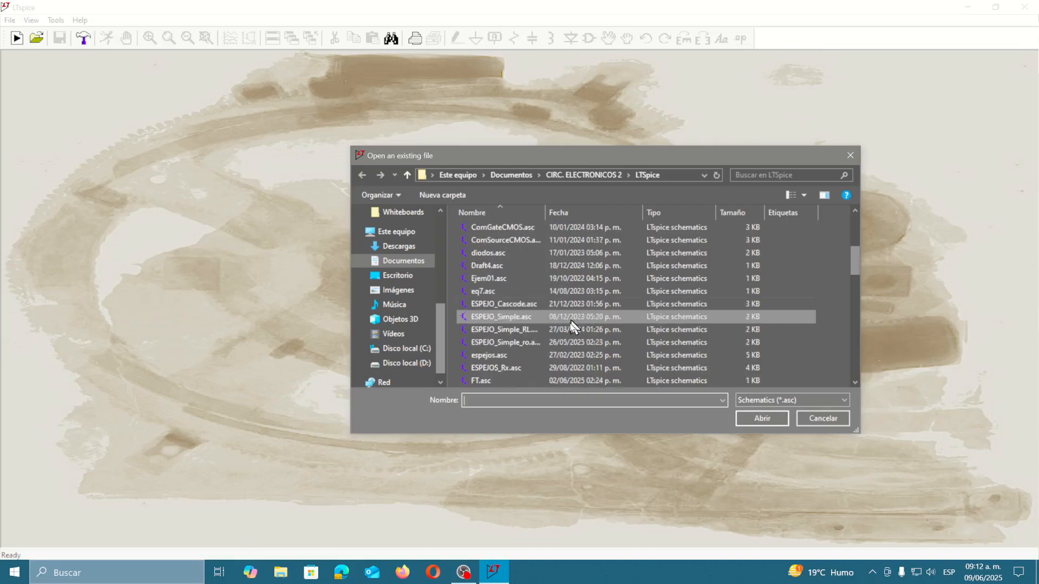
{"action": "left_click", "coordinate": [470, 330]}
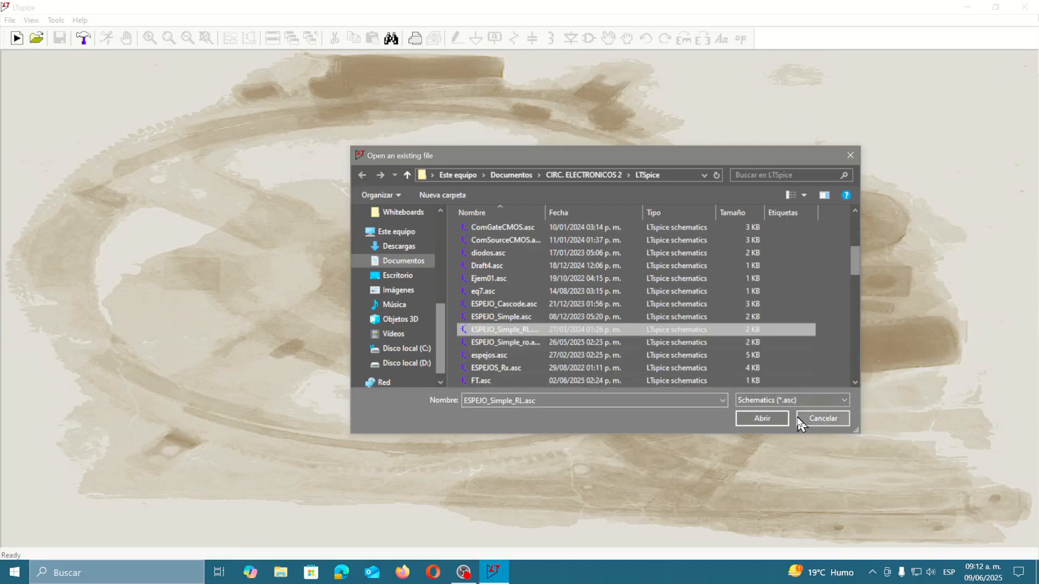
{"action": "left_click", "coordinate": [770, 419]}
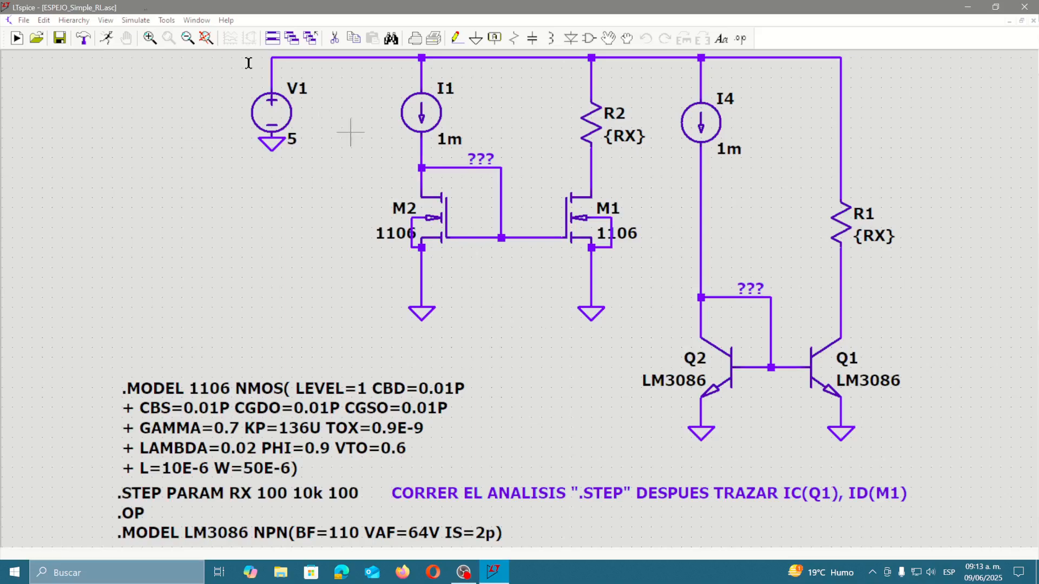
- Place an unconnected vertical resistor in the empty area below source V1
{"action": "left_click", "coordinate": [514, 39]}
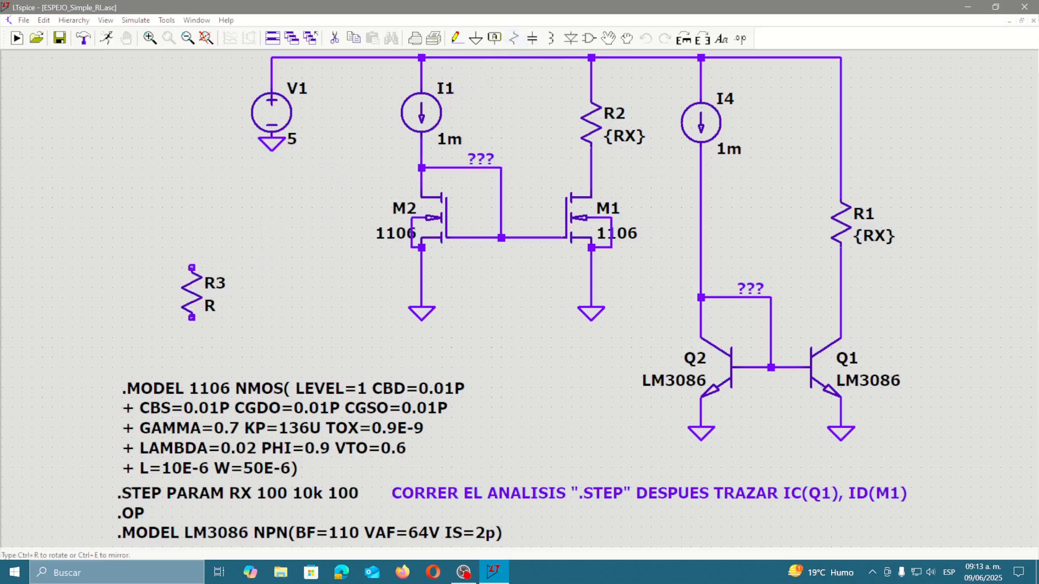
{"action": "left_click", "coordinate": [211, 249]}
{"action": "key", "text": "Escape"}
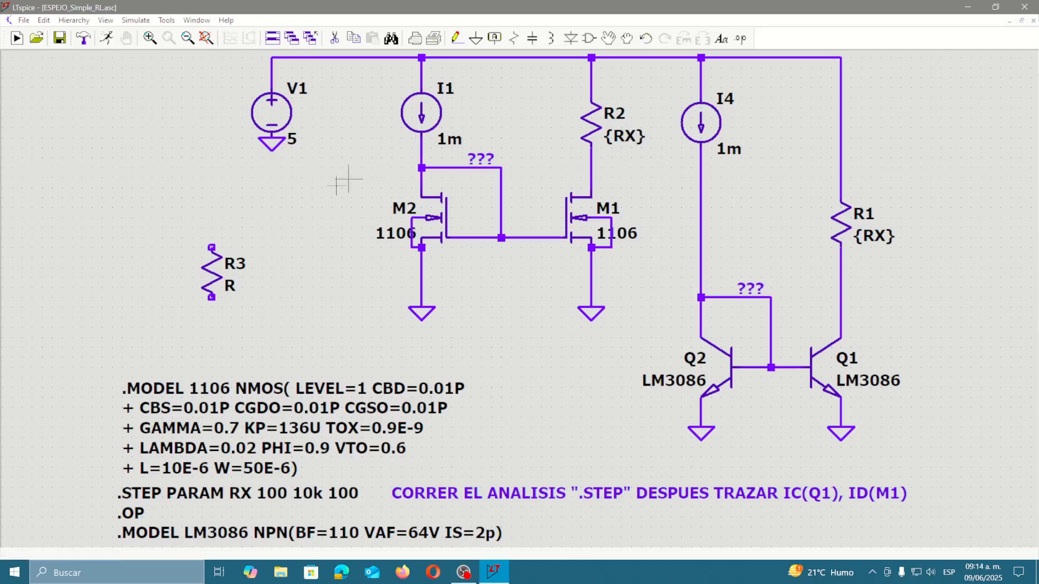
- Set the resistance of the unconnected resistor R3 to the parameter {RX}
{"action": "right_click", "coordinate": [214, 276]}
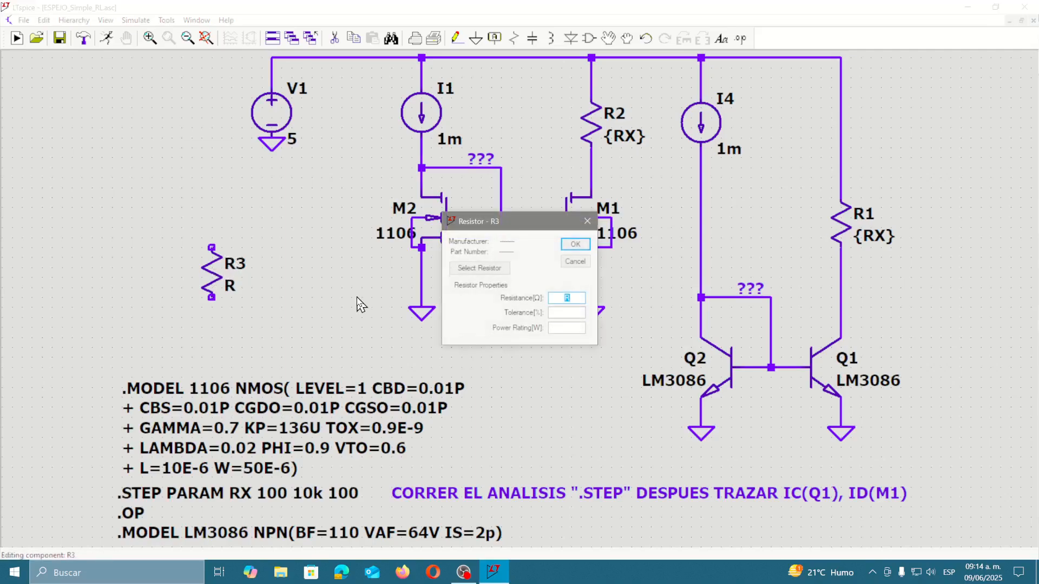
{"action": "left_click", "coordinate": [571, 262]}
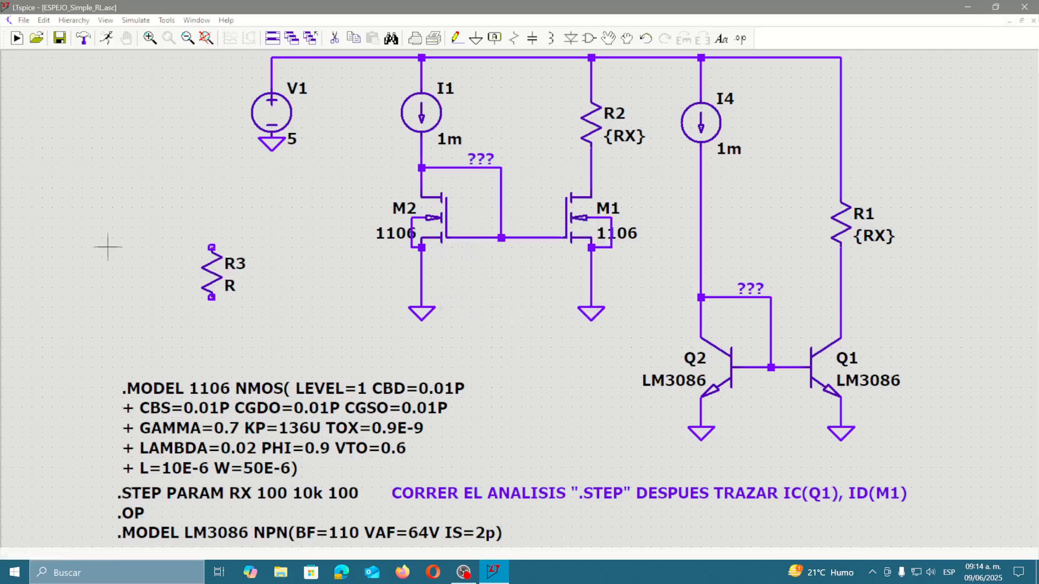
{"action": "right_click", "coordinate": [212, 268]}
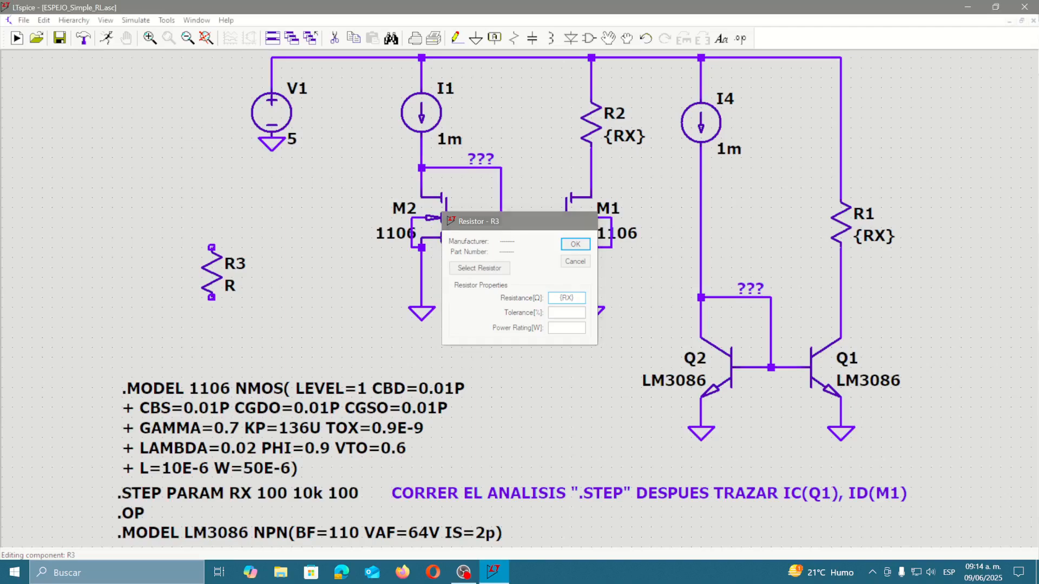
{"action": "key", "text": "Return"}
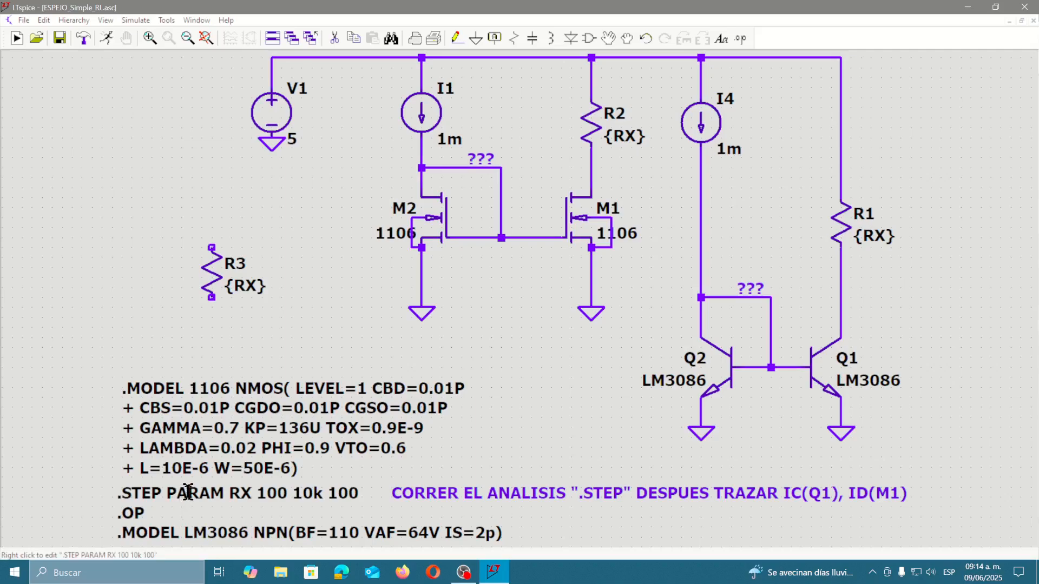
- Examine the available analysis types in the simulation command editor, from AC Analysis through Transient Frequency Response, and cancel without choosing one
{"action": "left_click", "coordinate": [746, 42]}
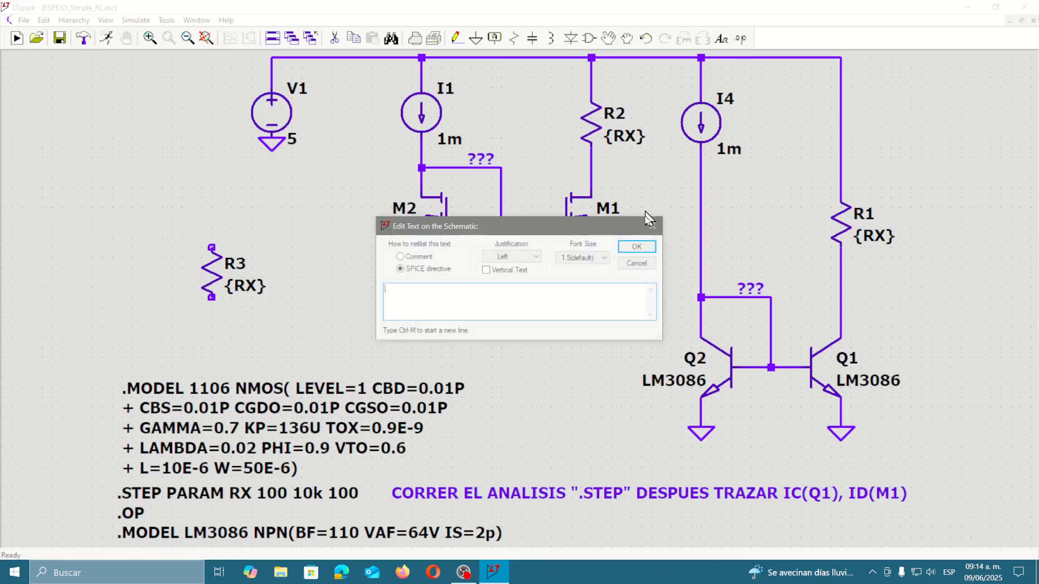
{"action": "left_click", "coordinate": [645, 269]}
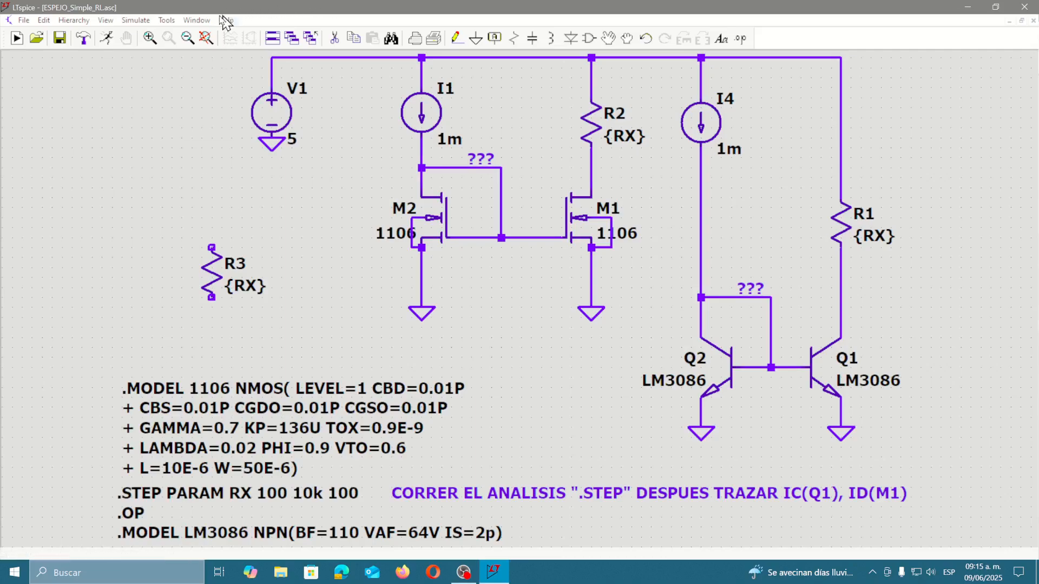
{"action": "left_click", "coordinate": [135, 20]}
{"action": "left_click", "coordinate": [160, 141]}
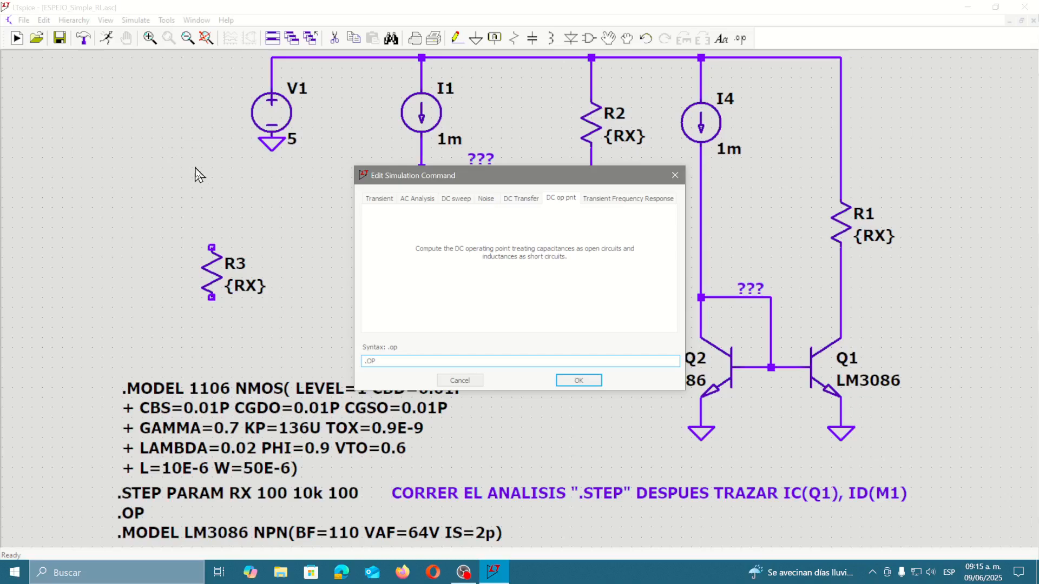
{"action": "left_click", "coordinate": [378, 199]}
{"action": "left_click", "coordinate": [417, 199]}
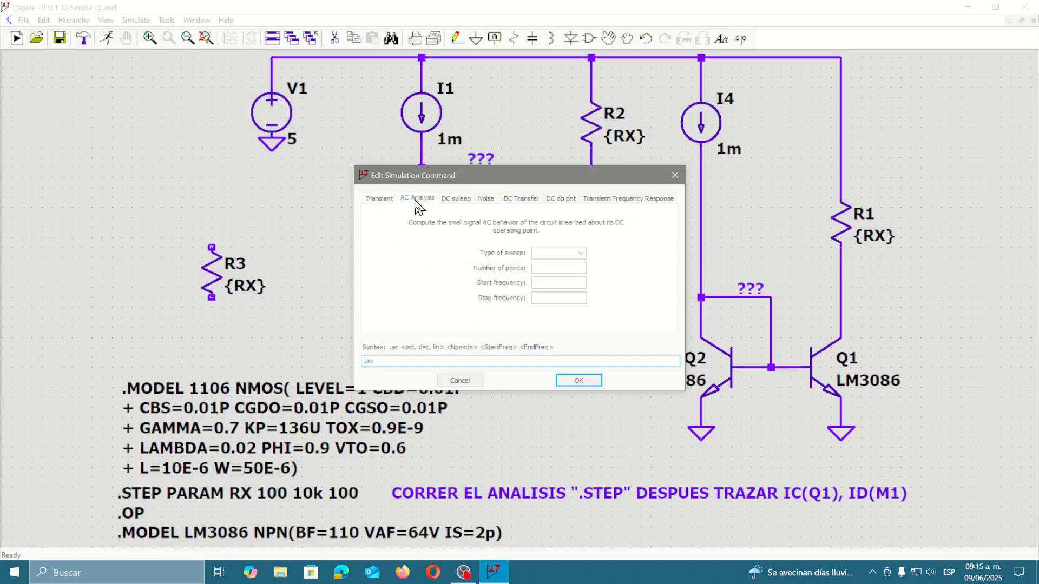
{"action": "left_click", "coordinate": [460, 200]}
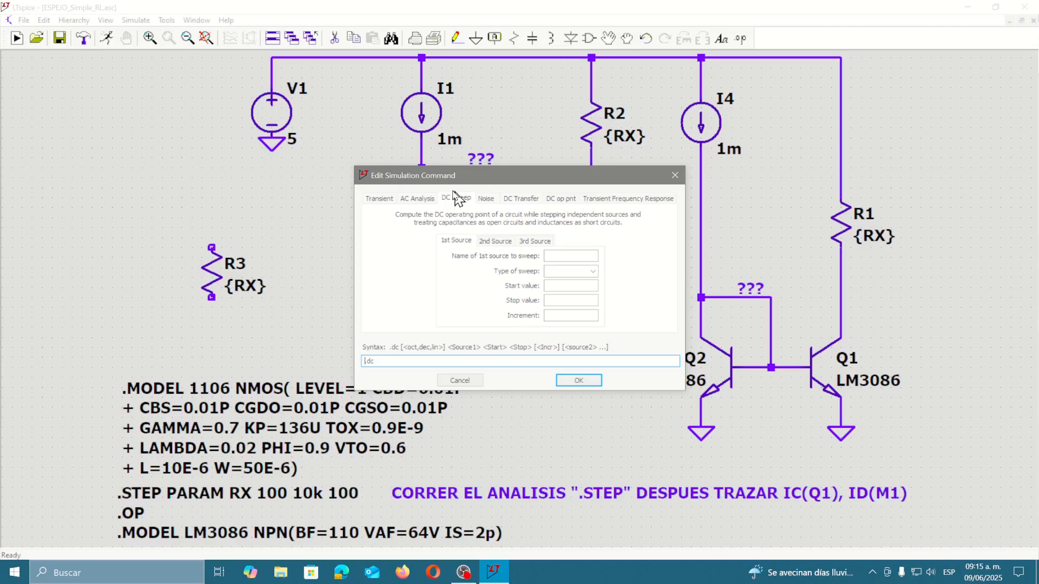
{"action": "left_click", "coordinate": [486, 201]}
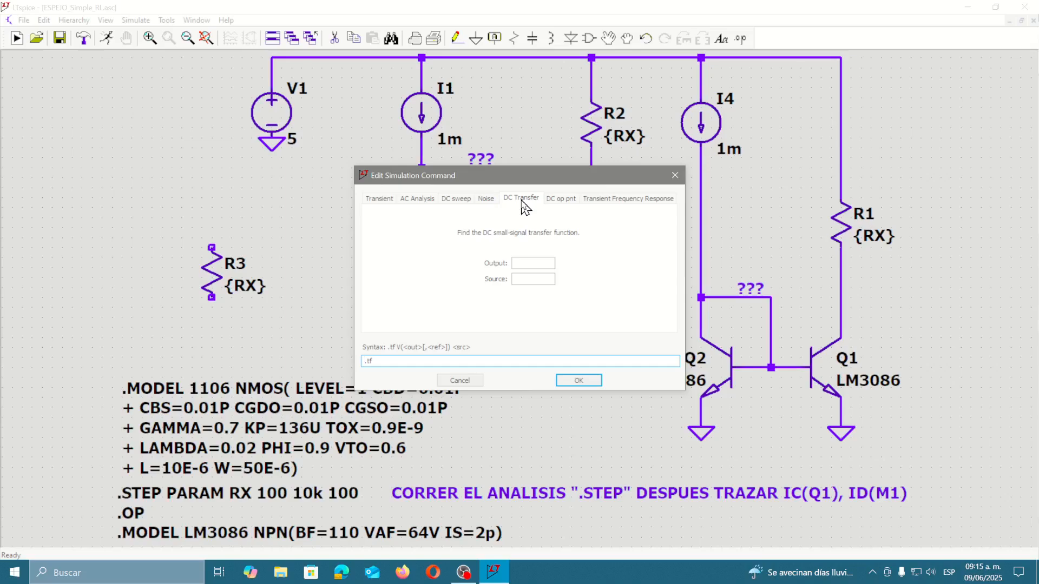
{"action": "left_click", "coordinate": [564, 202]}
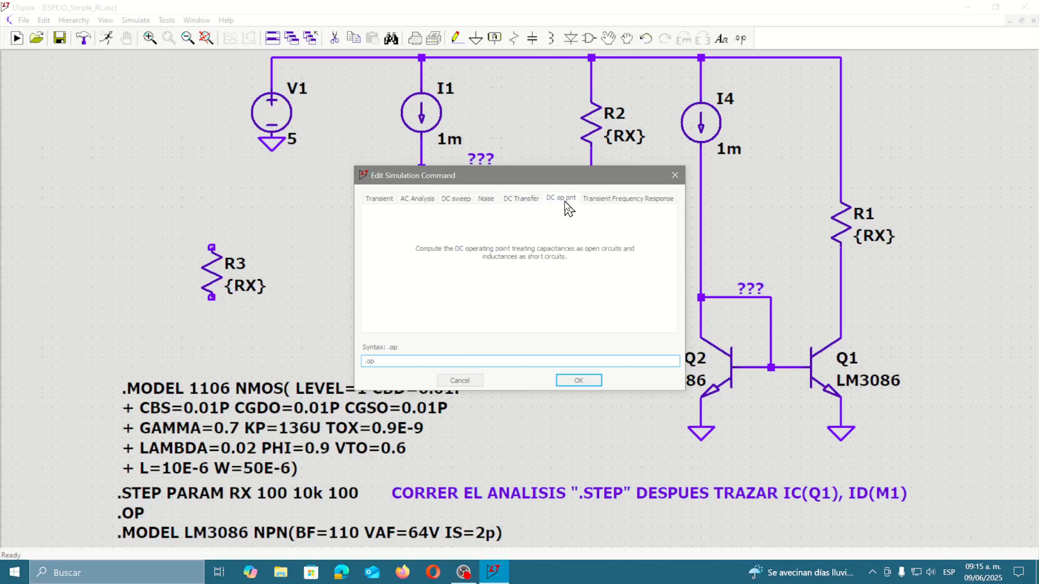
{"action": "left_click", "coordinate": [604, 204]}
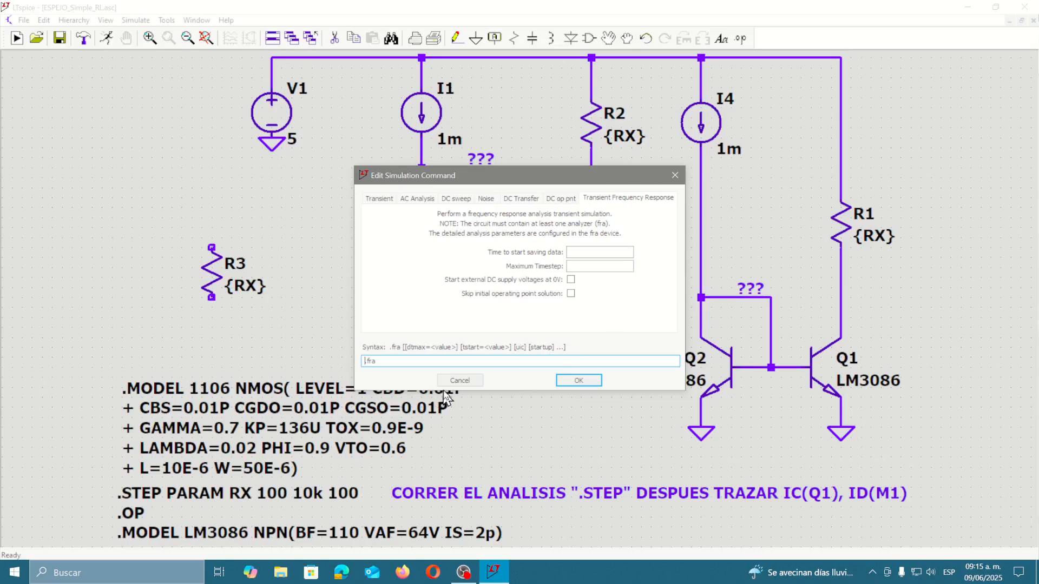
{"action": "left_click", "coordinate": [459, 382]}
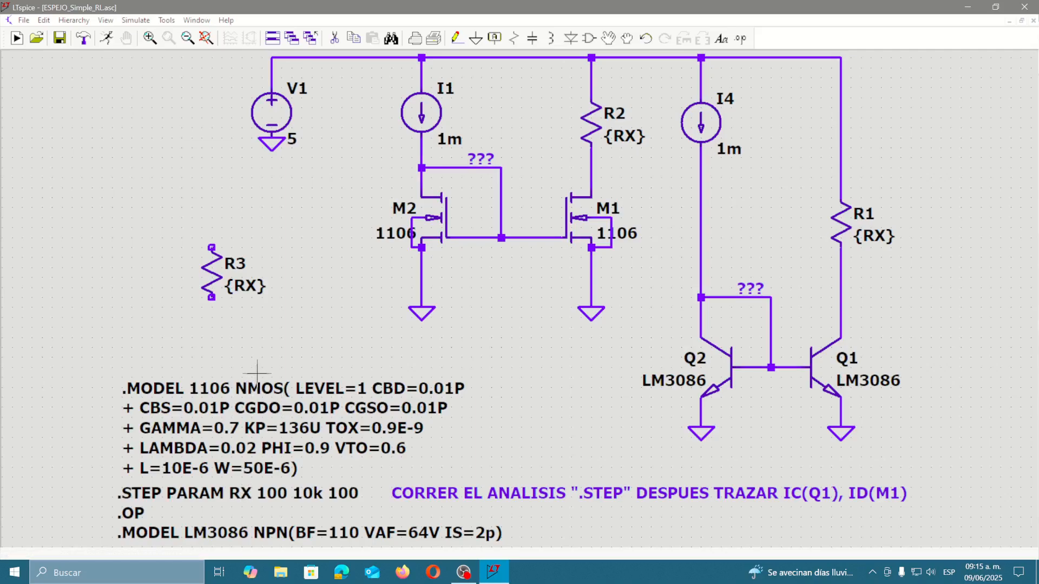
- Compose the SPICE directive .STEP PARAM RX 100 10K 100 and discard it before placing it on the schematic
{"action": "left_click", "coordinate": [742, 39]}
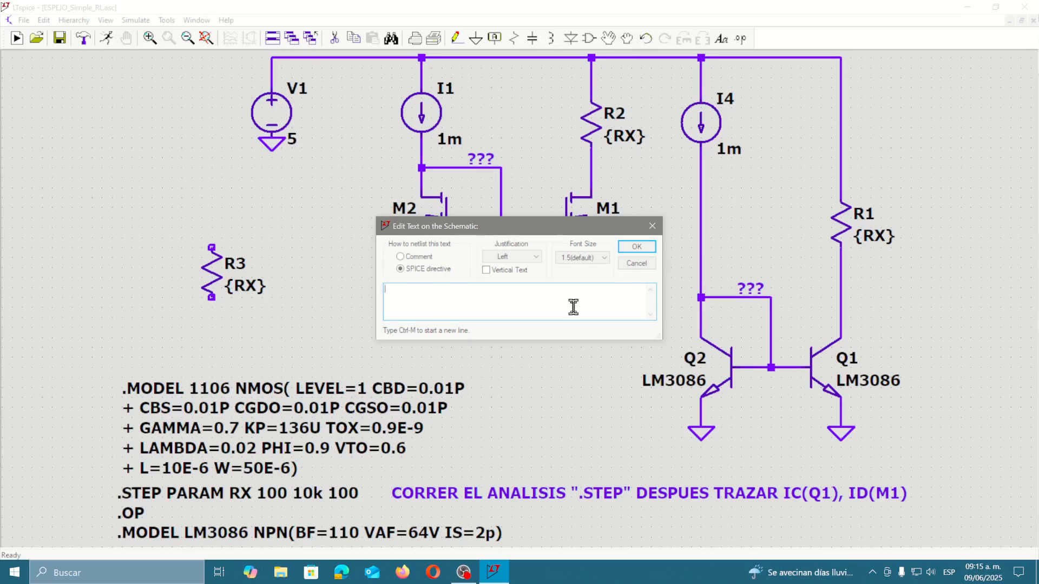
{"action": "type", "text": ".STEP"}
{"action": "type", "text": "PARAM"}
{"action": "type", "text": "RX"}
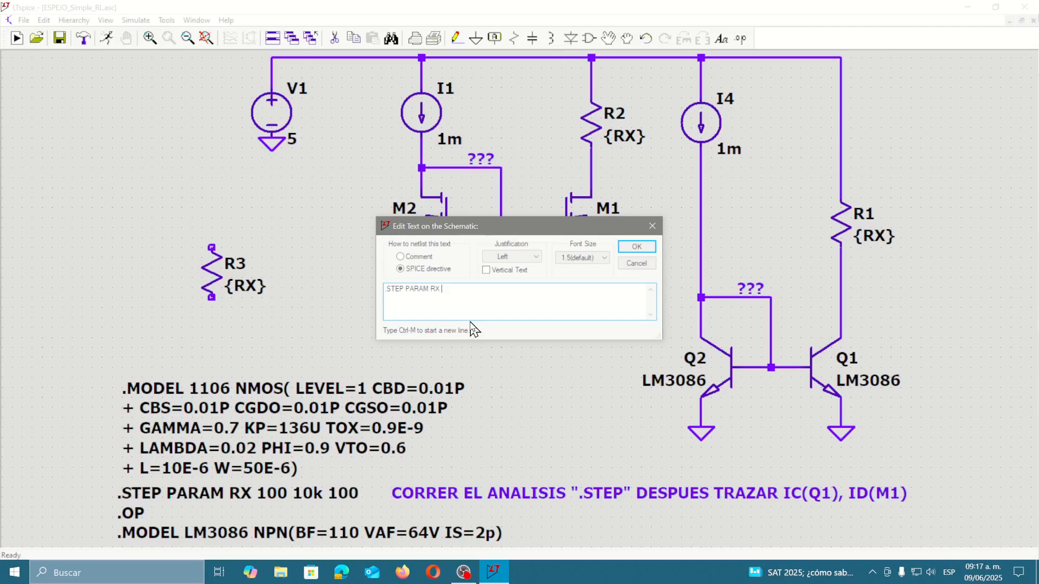
{"action": "type", "text": "100 10K 100"}
{"action": "left_click", "coordinate": [634, 246]}
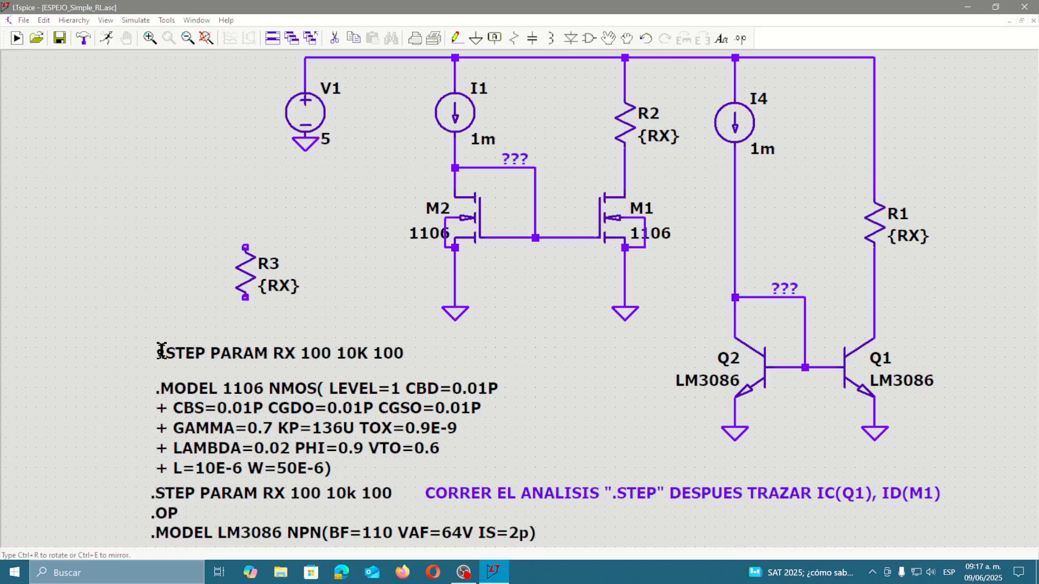
{"action": "key", "text": "Escape"}
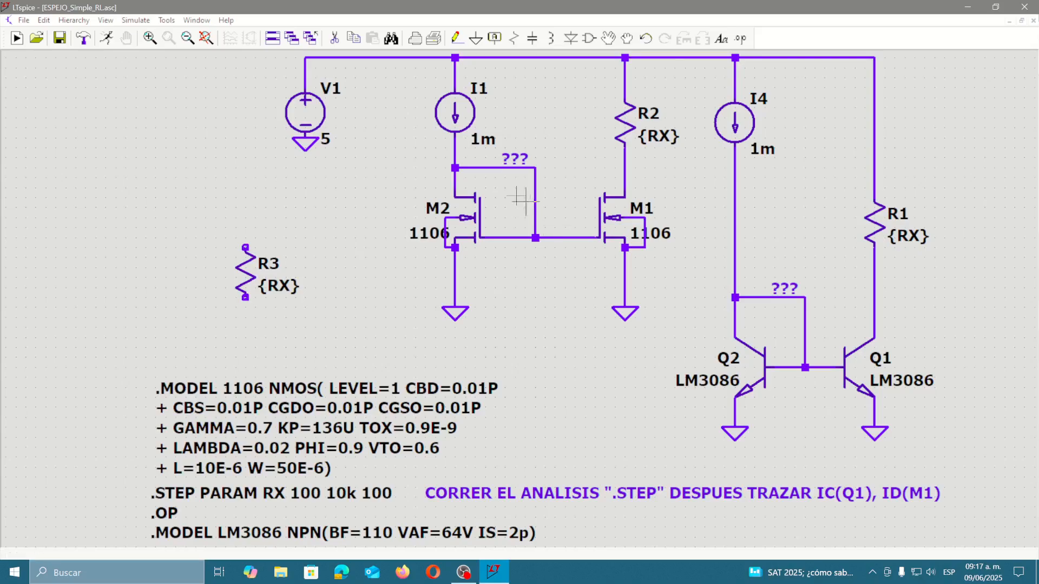
- Delete the unconnected resistor R3 below source V1
{"action": "left_click", "coordinate": [332, 39]}
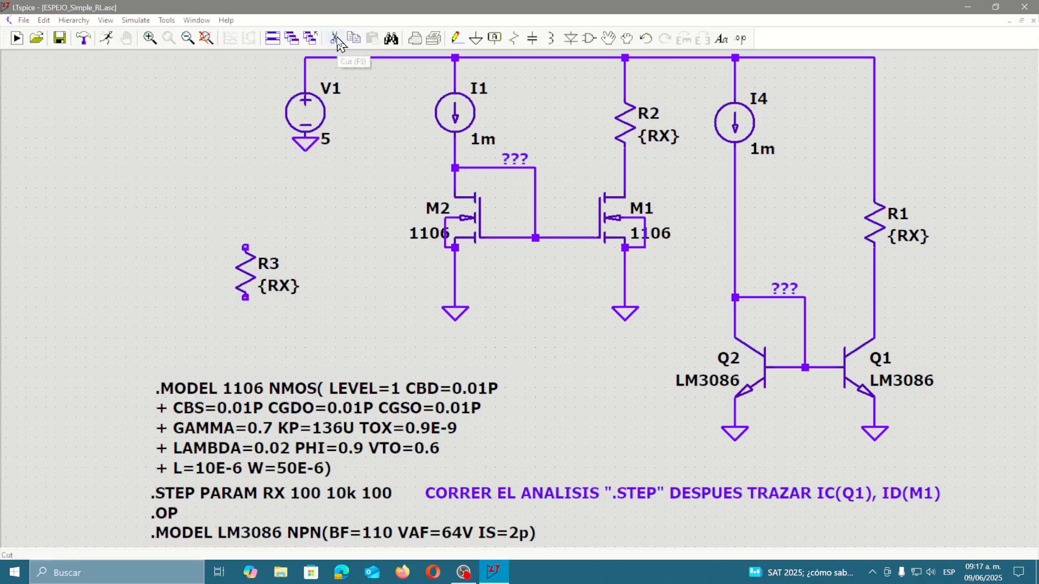
{"action": "left_click", "coordinate": [264, 276]}
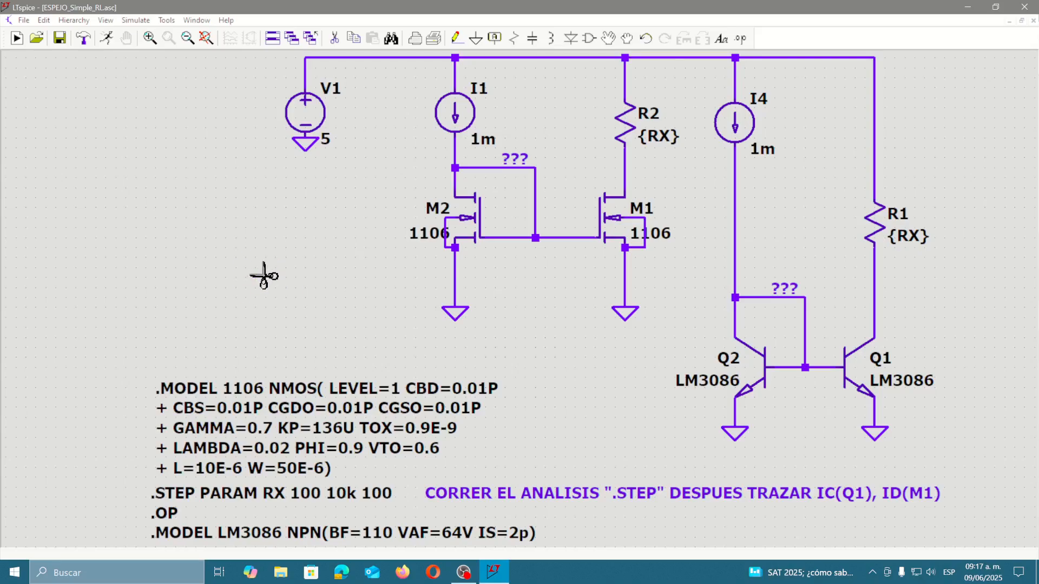
{"action": "key", "text": "Escape"}
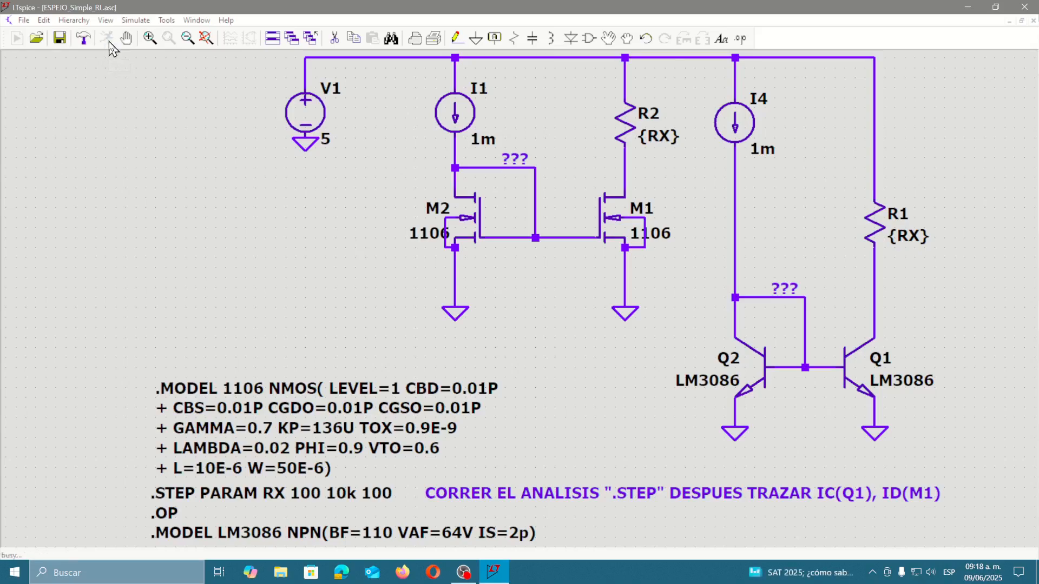
- Run the stepped simulation and plot M1's drain current Id(M1) in the maximized waveform window
{"action": "left_click", "coordinate": [108, 38]}
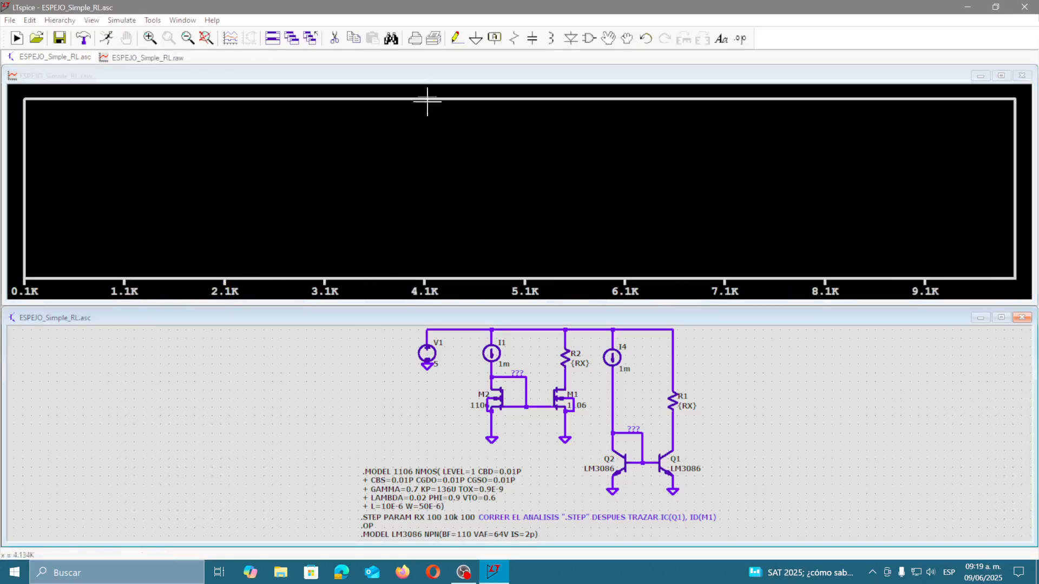
{"action": "double_click", "coordinate": [428, 76]}
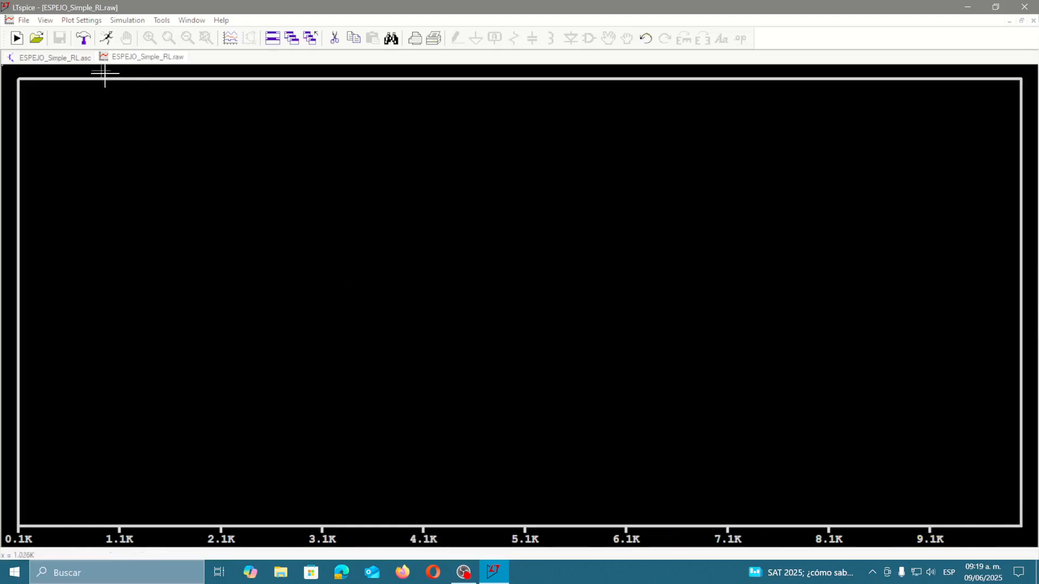
{"action": "left_click", "coordinate": [87, 62]}
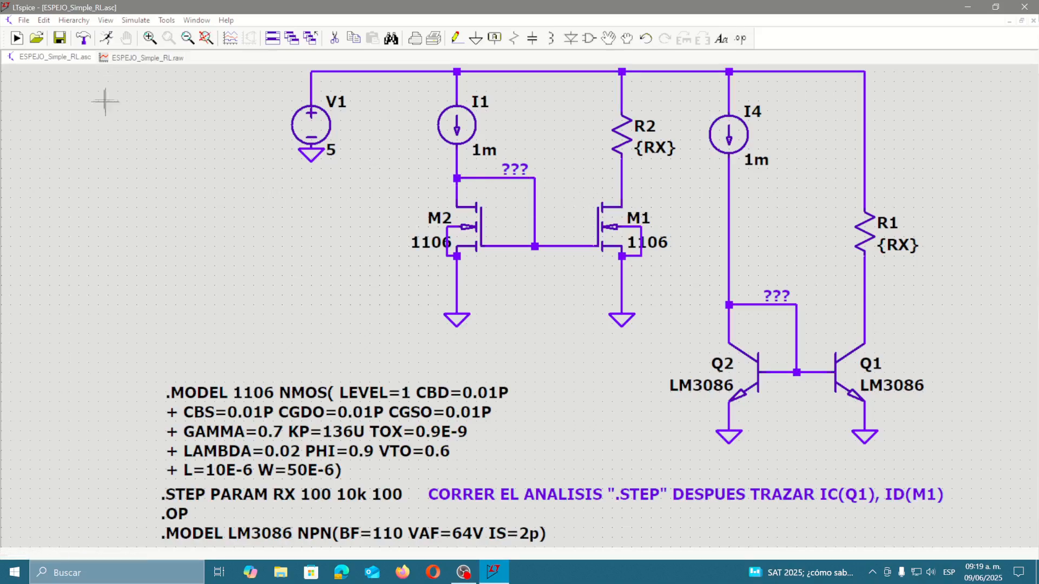
{"action": "left_click", "coordinate": [135, 58]}
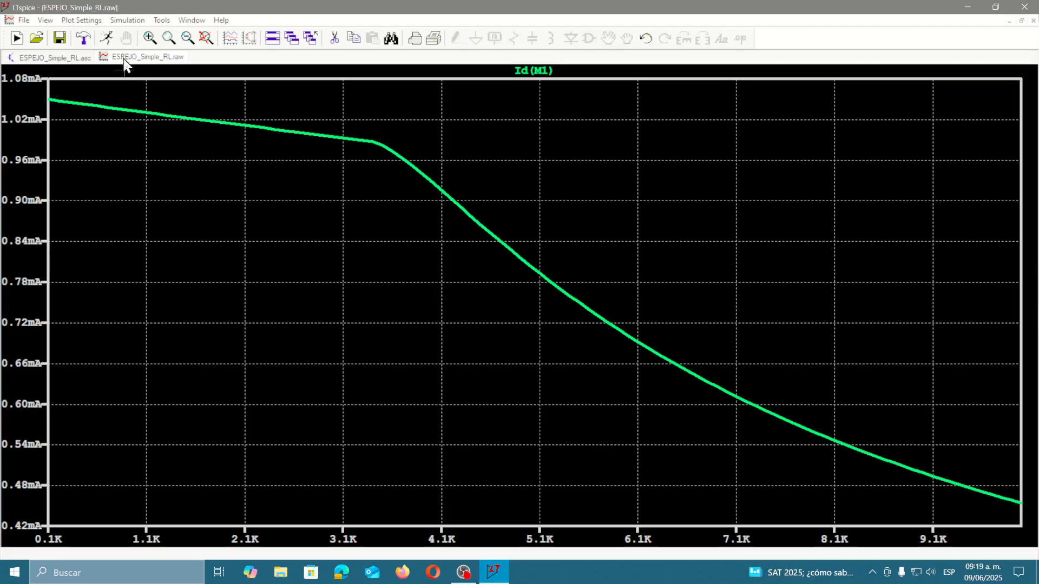
- Attach both the 1st and 2nd cursors to the Id(M1) trace
{"action": "left_click", "coordinate": [549, 73]}
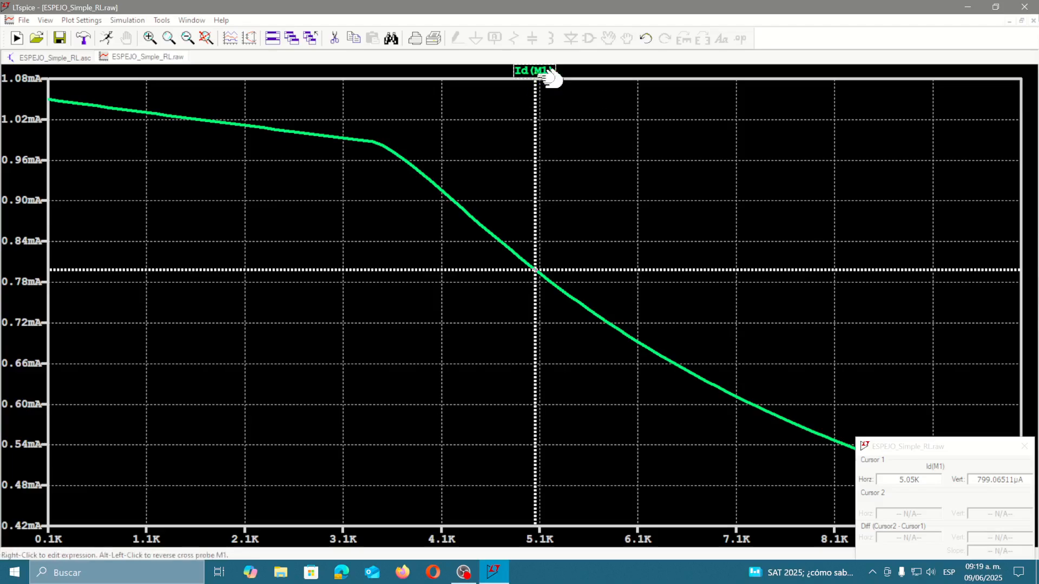
{"action": "right_click", "coordinate": [548, 72]}
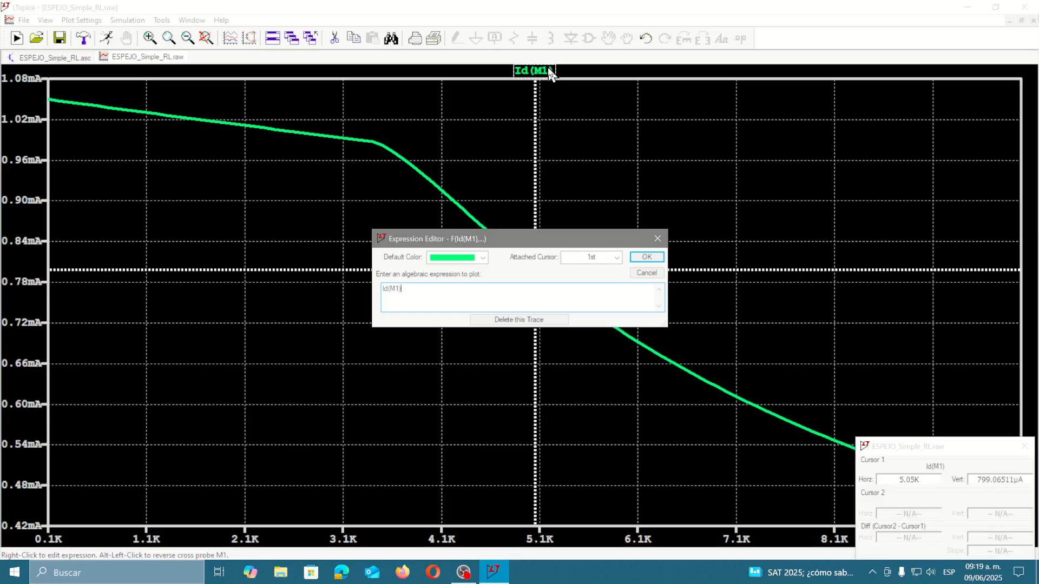
{"action": "left_click", "coordinate": [617, 259]}
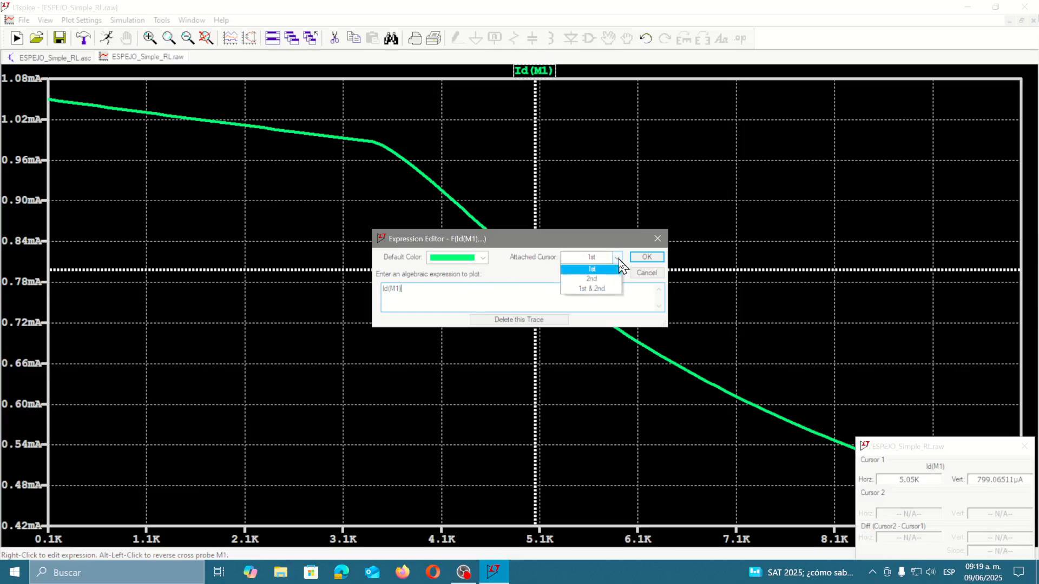
{"action": "left_click", "coordinate": [600, 299]}
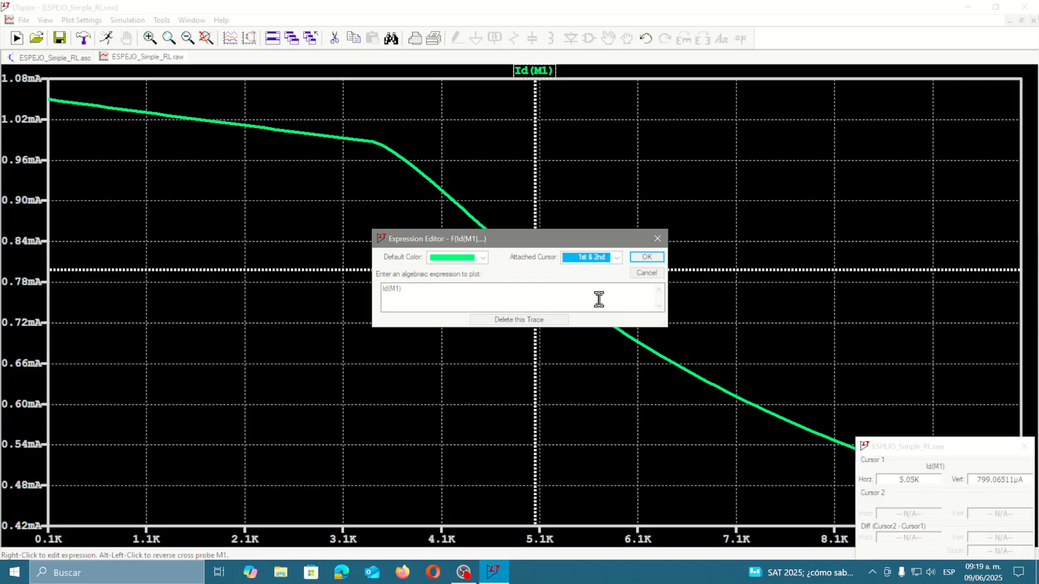
{"action": "left_click", "coordinate": [654, 259]}
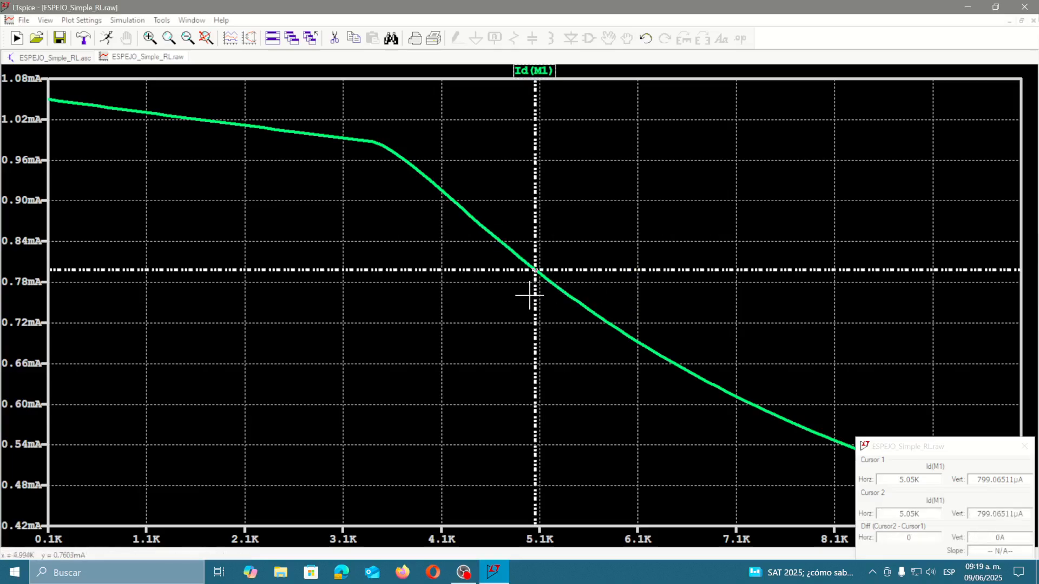
- Place cursor 1 at 100 and cursor 2 at the knee of the Id(M1) curve, about 3.41K, moving the read-out window nearer
{"action": "left_click_drag", "start_coordinate": [534, 297], "coordinate": [36, 167]}
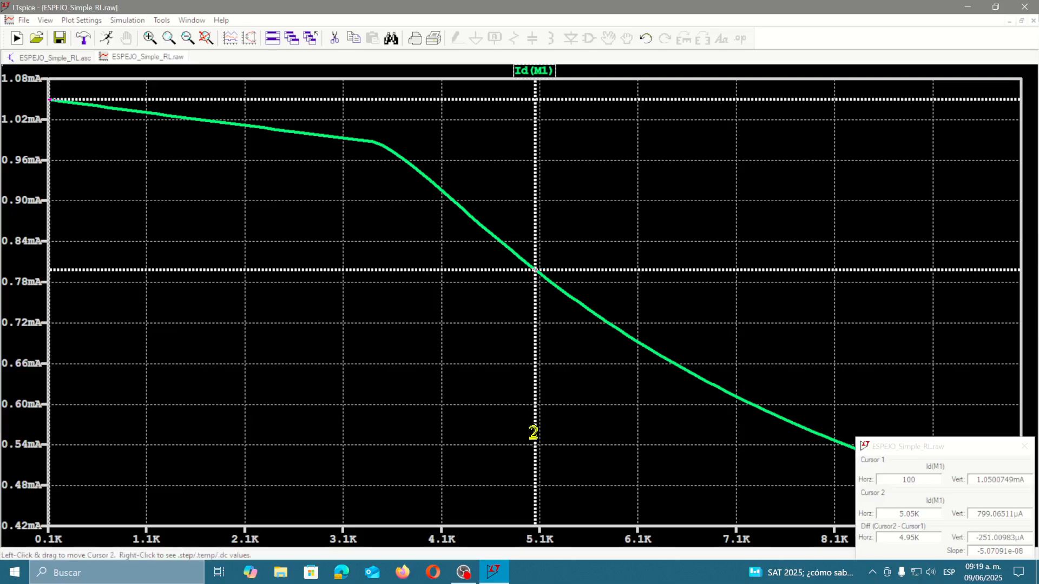
{"action": "left_click_drag", "start_coordinate": [533, 433], "coordinate": [369, 354]}
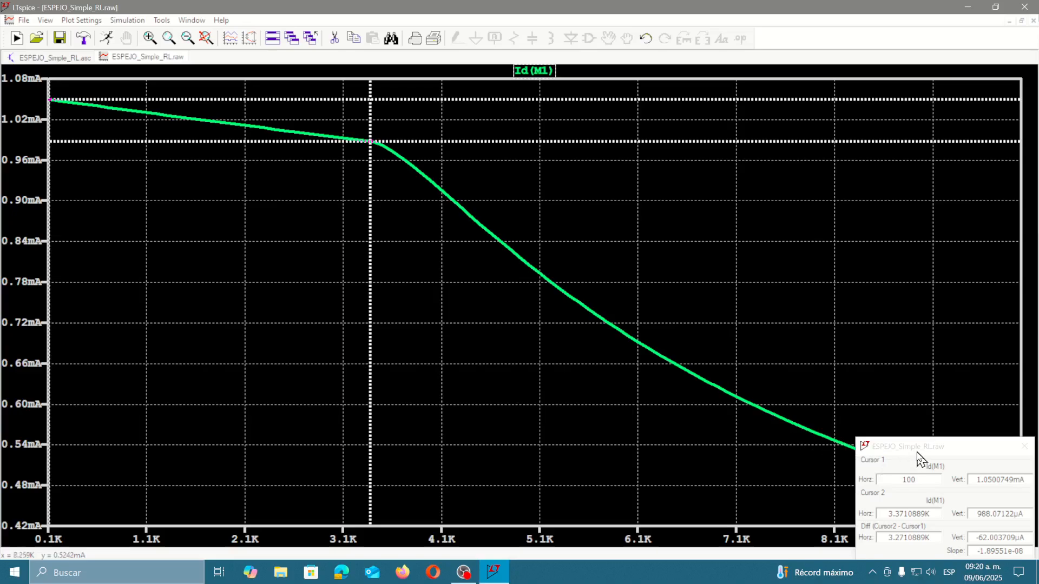
{"action": "left_click_drag", "start_coordinate": [918, 454], "coordinate": [579, 326]}
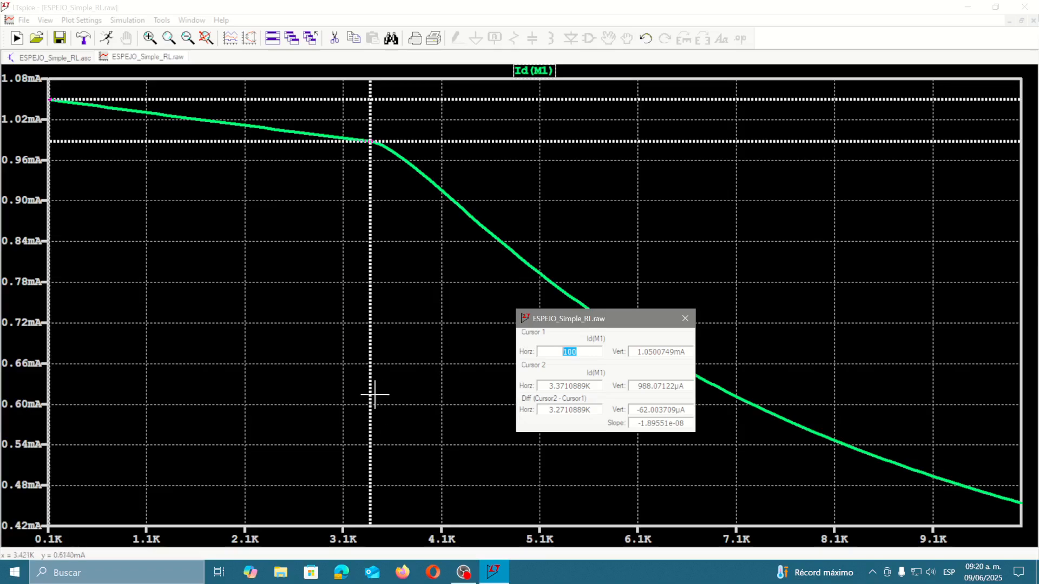
{"action": "mouse_move", "coordinate": [372, 395]}
{"action": "left_mouse_down"}
{"action": "mouse_move", "coordinate": [635, 517]}
{"action": "mouse_move", "coordinate": [536, 480]}
{"action": "mouse_move", "coordinate": [489, 456]}
{"action": "mouse_move", "coordinate": [671, 520]}
{"action": "mouse_move", "coordinate": [470, 364]}
{"action": "mouse_move", "coordinate": [503, 399]}
{"action": "mouse_move", "coordinate": [357, 274]}
{"action": "mouse_move", "coordinate": [373, 278]}
{"action": "left_mouse_up"}
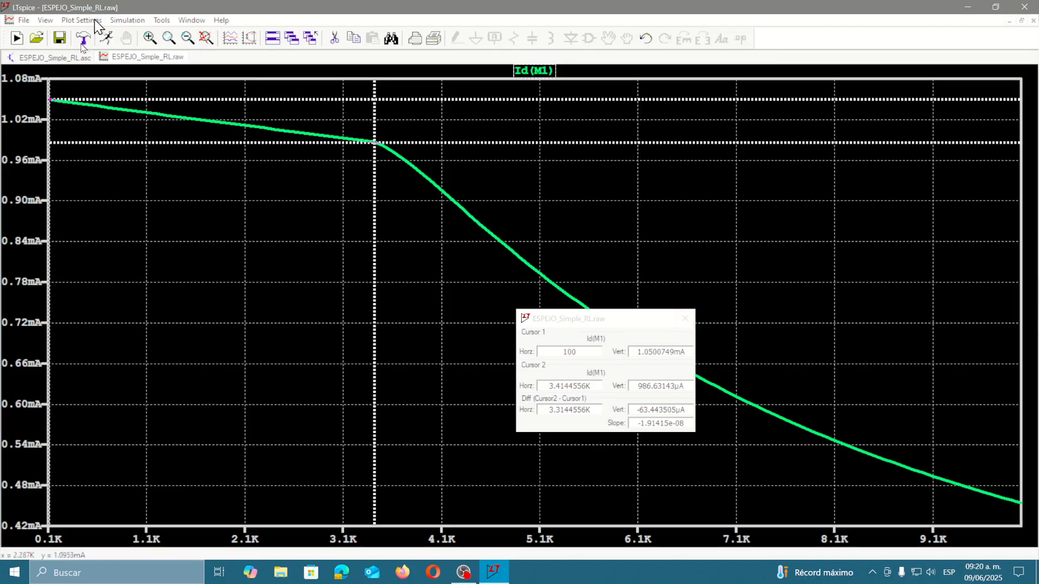
- Add Q1's collector current Ic(Q1) to the plot and color its trace red
{"action": "left_click", "coordinate": [71, 58]}
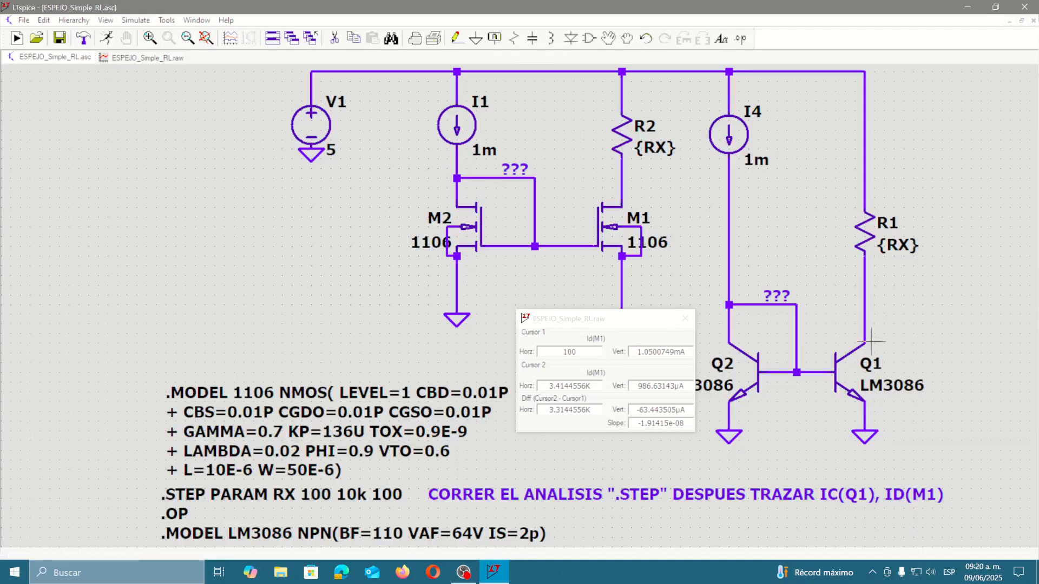
{"action": "left_click", "coordinate": [153, 59]}
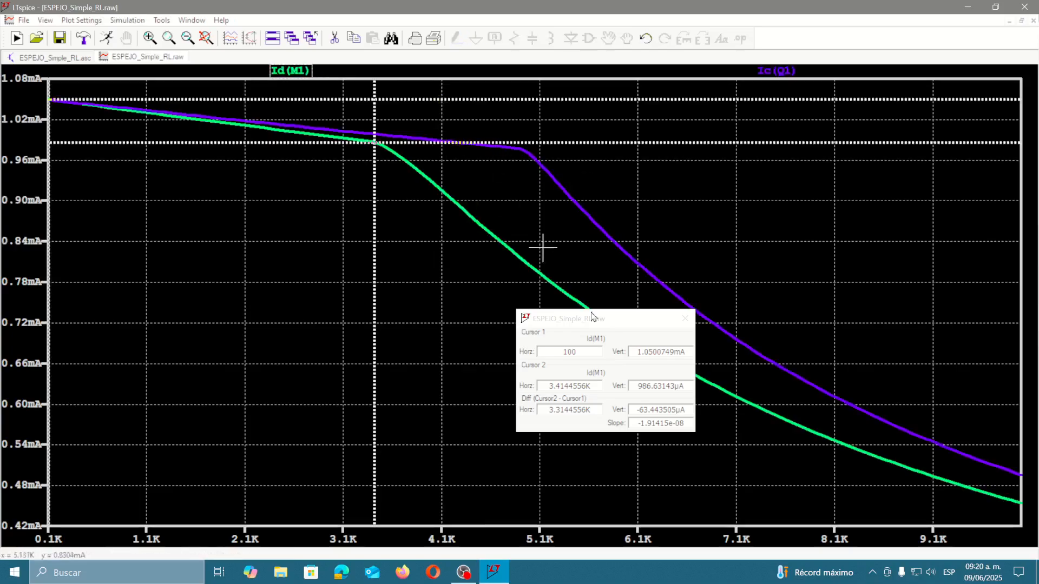
{"action": "right_click", "coordinate": [781, 71]}
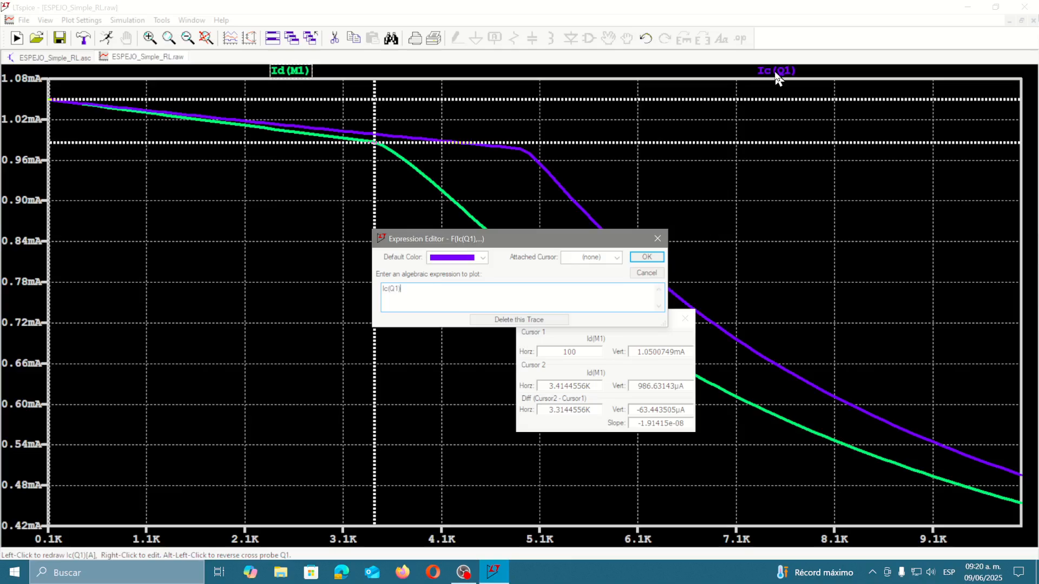
{"action": "left_click", "coordinate": [484, 258]}
{"action": "left_click", "coordinate": [470, 299]}
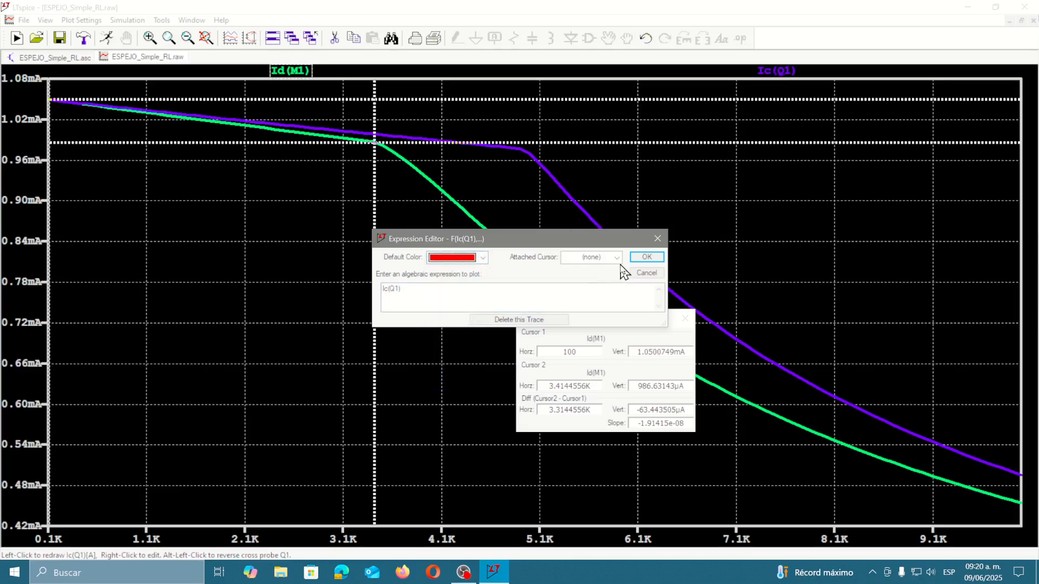
{"action": "left_click", "coordinate": [645, 257]}
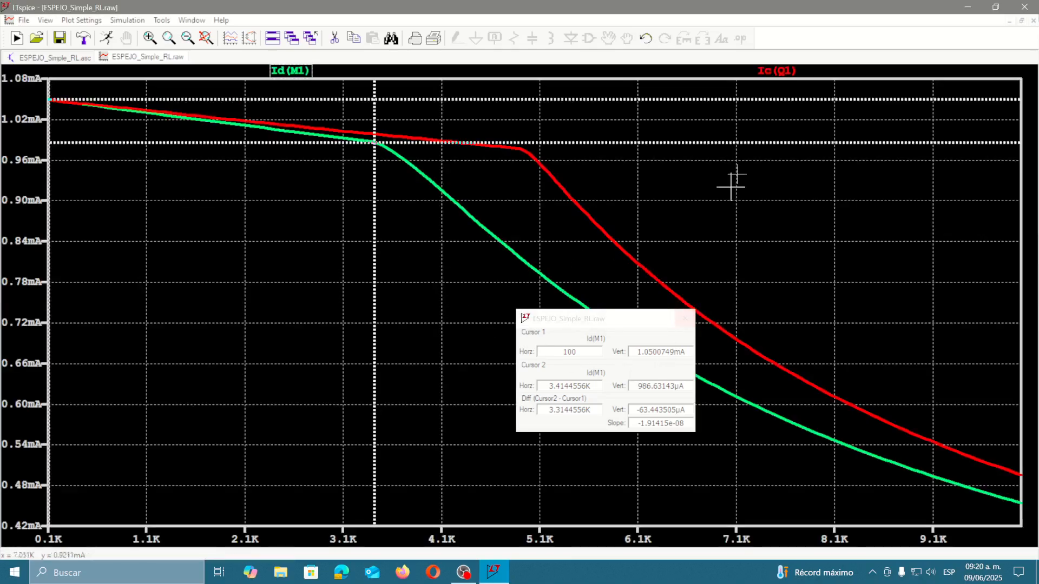
- Attach both the 1st and 2nd cursors to the Ic(Q1) trace
{"action": "right_click", "coordinate": [784, 71]}
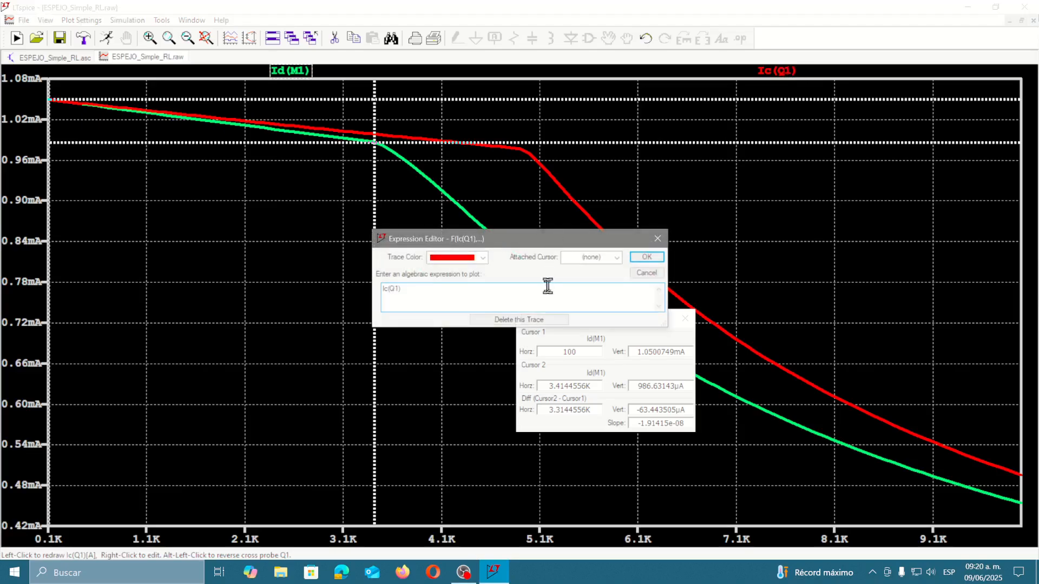
{"action": "left_click", "coordinate": [617, 258]}
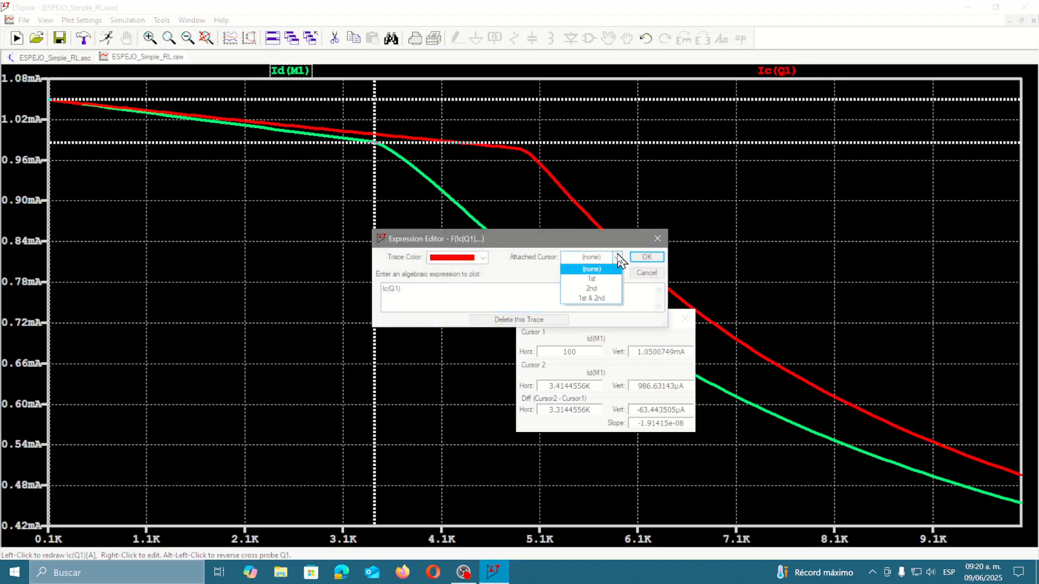
{"action": "left_click", "coordinate": [600, 296]}
{"action": "left_click", "coordinate": [645, 258]}
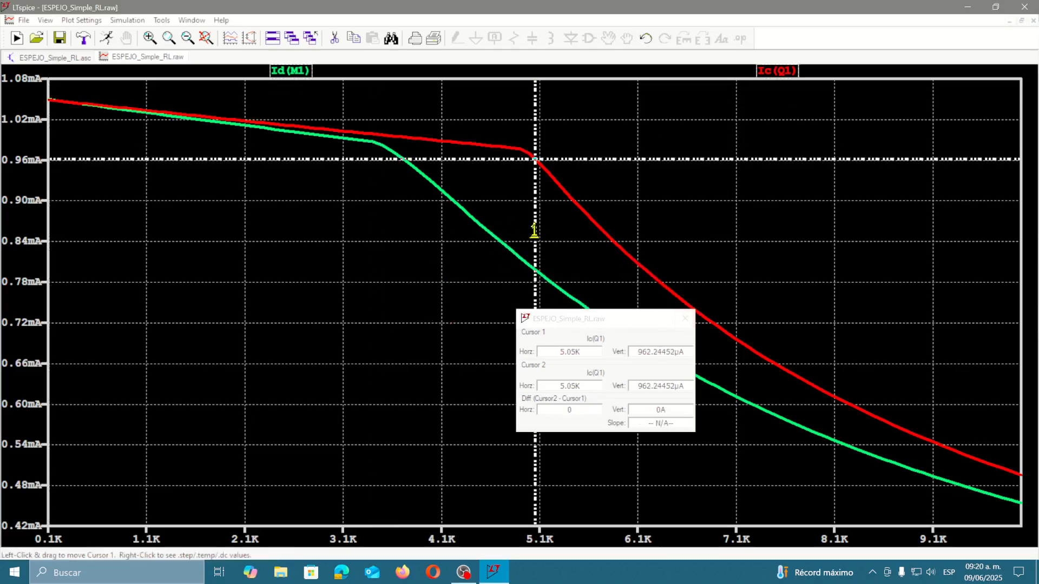
- Place cursor 1 at 100 and cursor 2 at the knee of the Ic(Q1) curve, about 4.86K, moving the read-out window clear of the knee
{"action": "left_click_drag", "start_coordinate": [536, 231], "coordinate": [50, 100]}
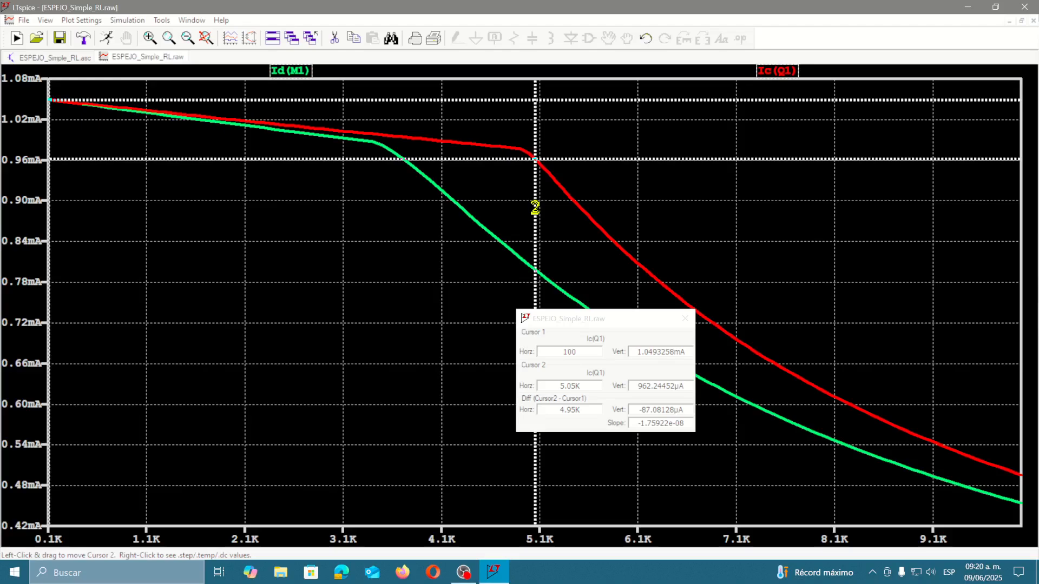
{"action": "left_click_drag", "start_coordinate": [535, 207], "coordinate": [517, 205]}
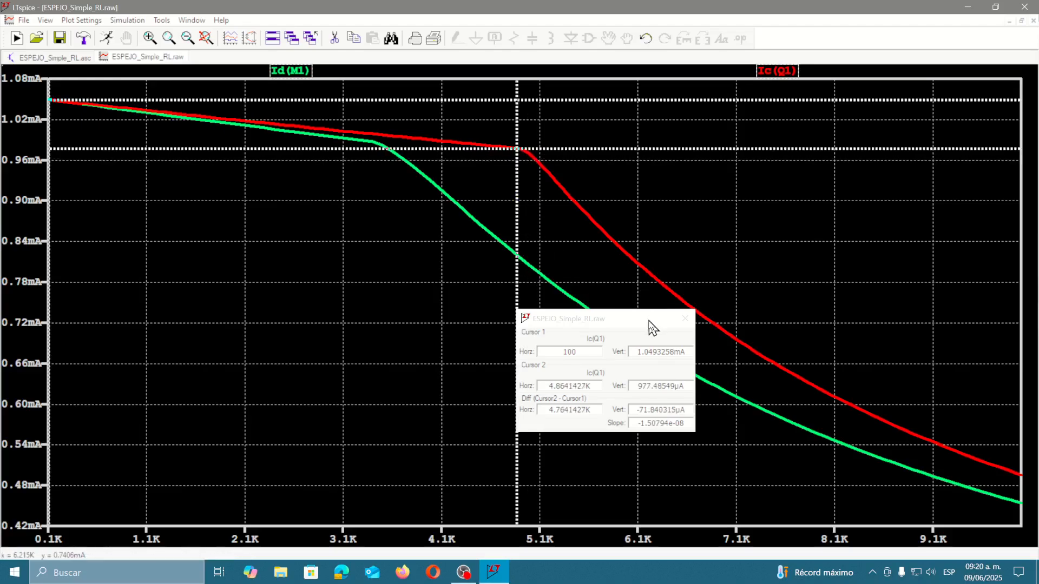
{"action": "left_click_drag", "start_coordinate": [651, 325], "coordinate": [781, 234]}
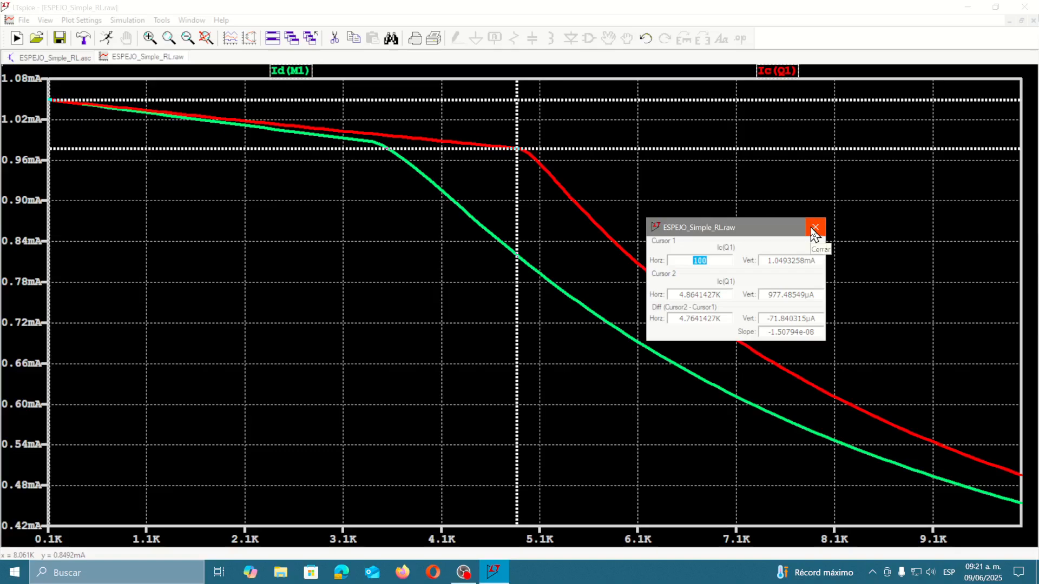
- Close the cursor read-out and the ESPEJO_Simple_RL.raw waveform window, returning to the ESPEJO_Simple_RL.asc schematic
{"action": "left_click", "coordinate": [54, 57]}
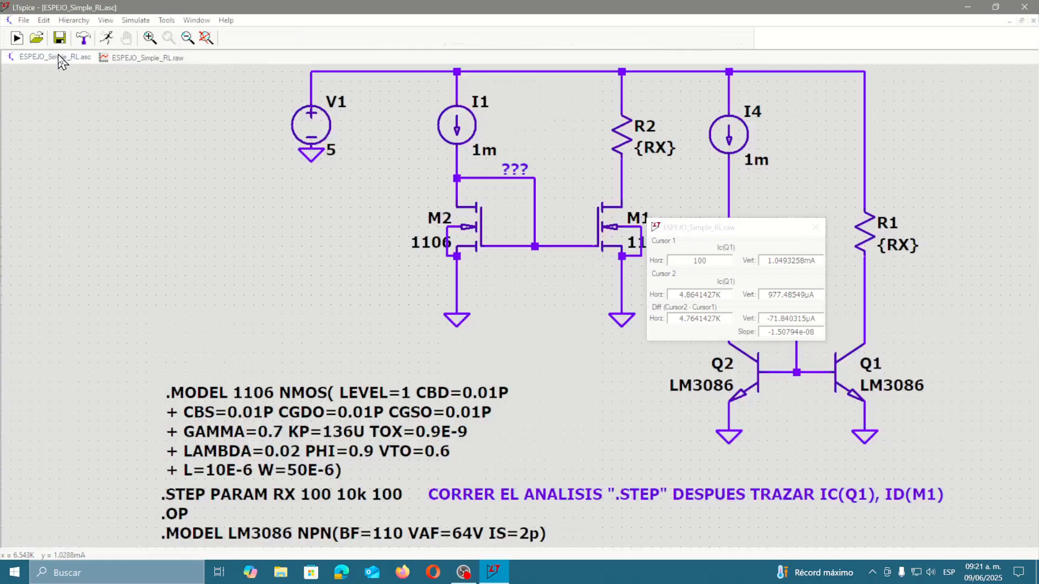
{"action": "left_click", "coordinate": [813, 226]}
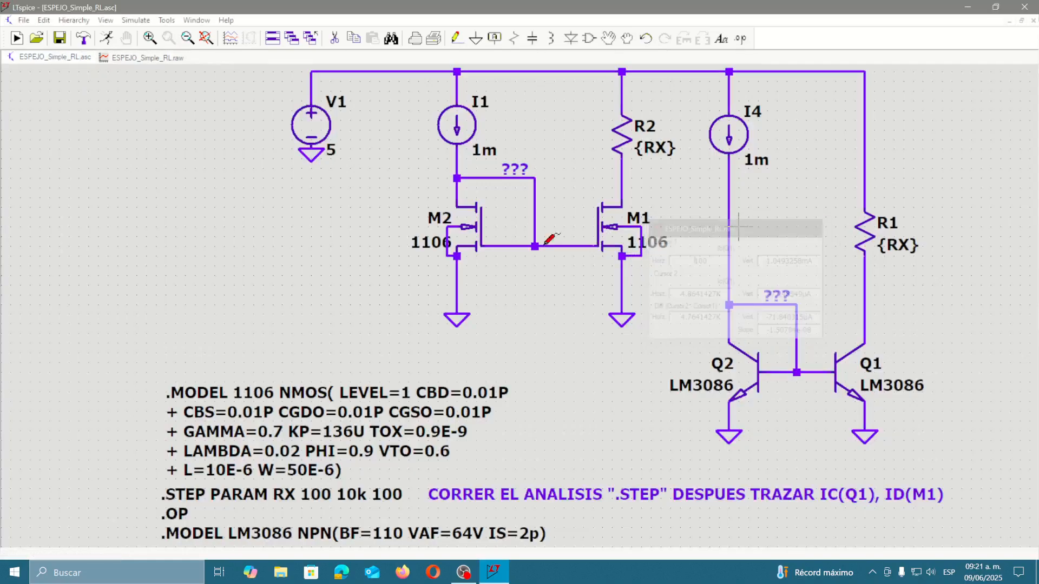
{"action": "left_click", "coordinate": [147, 58]}
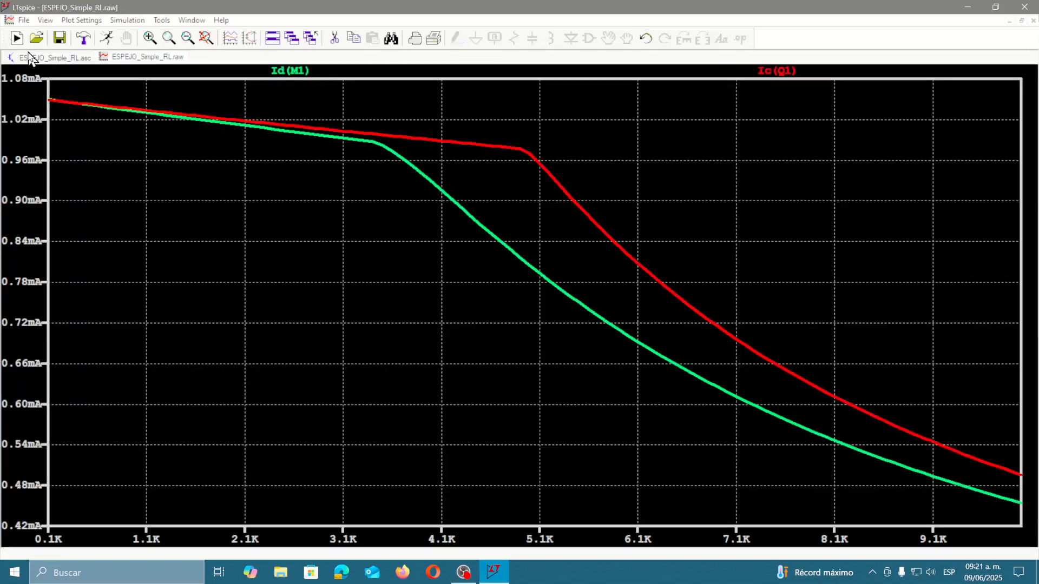
{"action": "left_click", "coordinate": [1033, 20]}
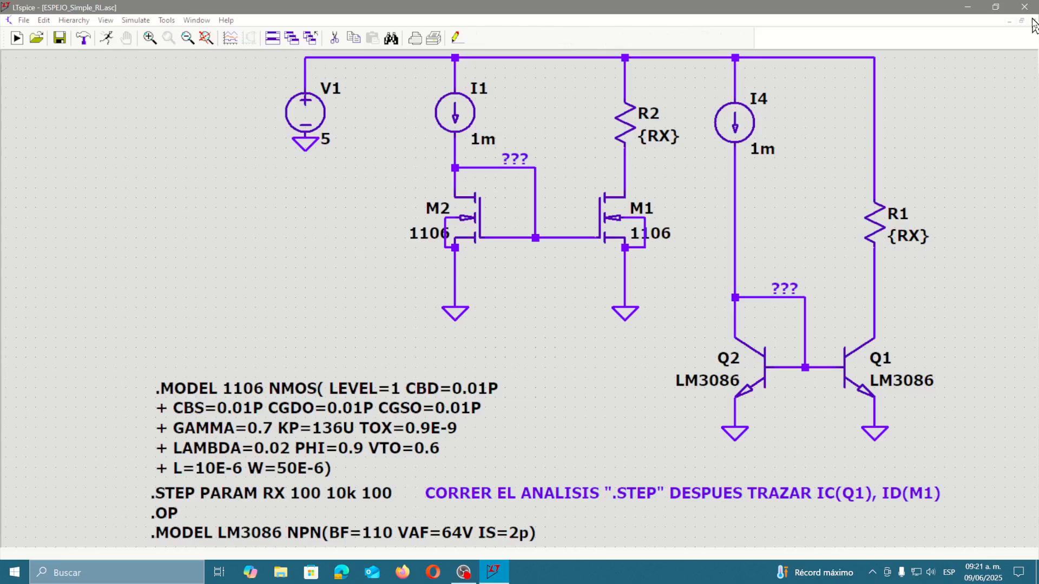